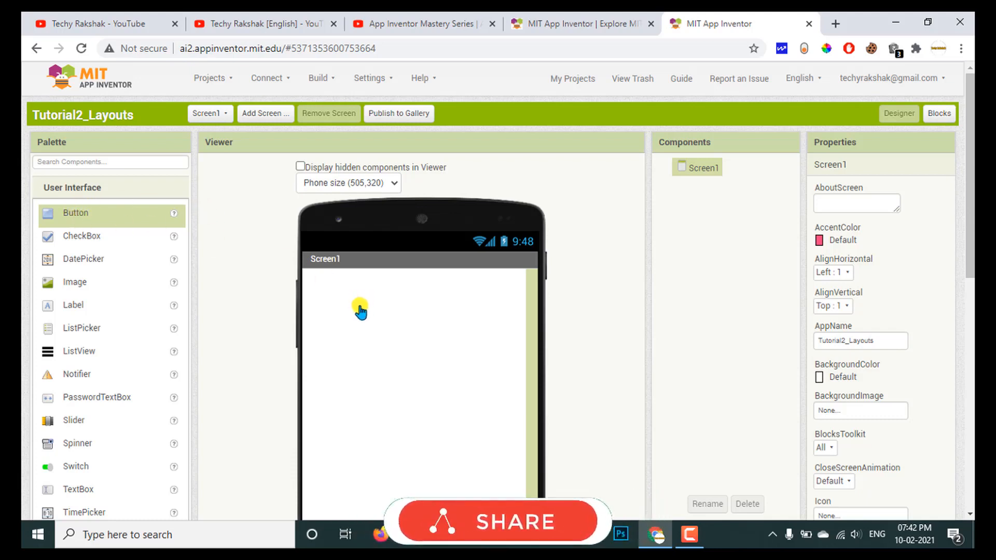
# Add a button to Screen1 and place a label directly below it.
pyautogui.moveTo(360, 311); pyautogui.dragTo(359, 306)
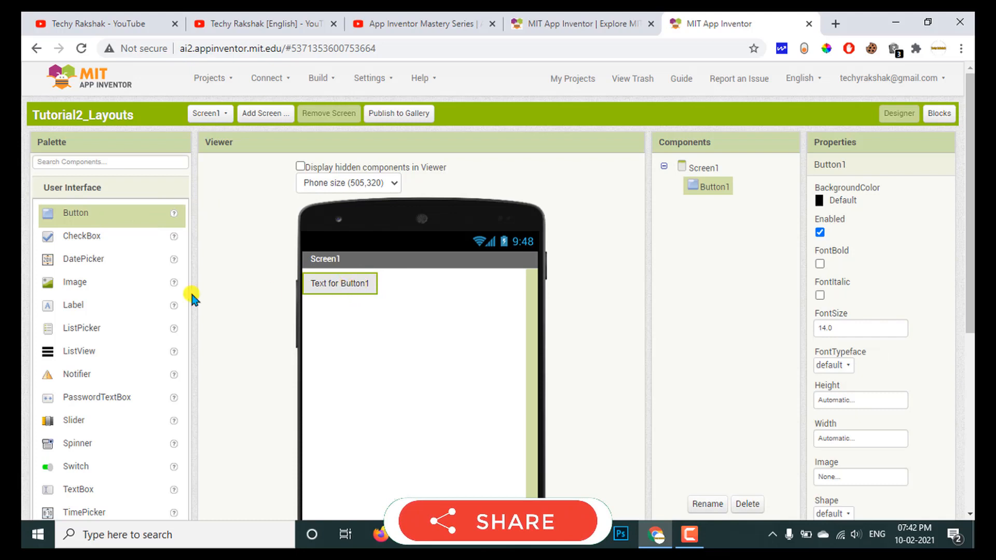
pyautogui.moveTo(67, 310); pyautogui.dragTo(361, 319)
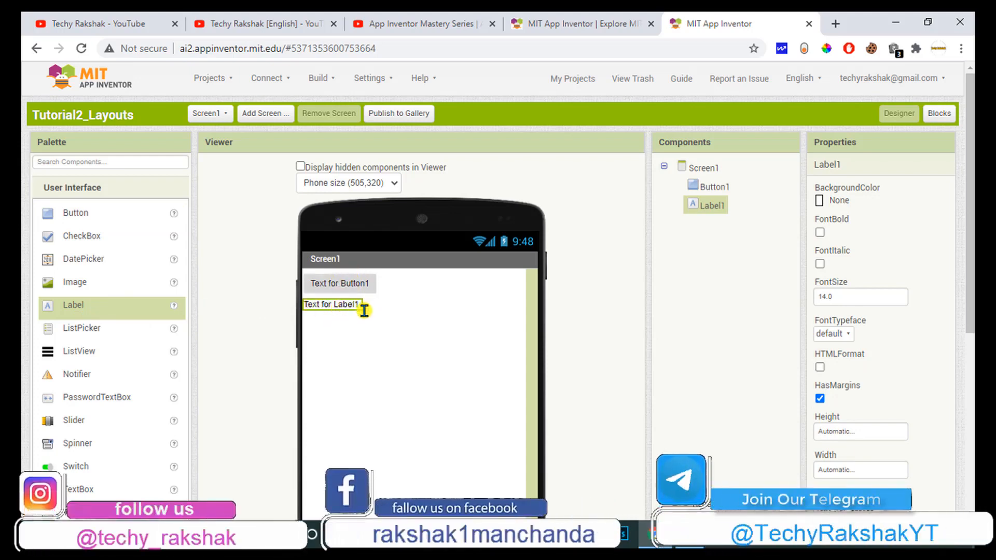
# Move Label1 above Button1 on Screen1.
pyautogui.moveTo(363, 310); pyautogui.dragTo(363, 275)
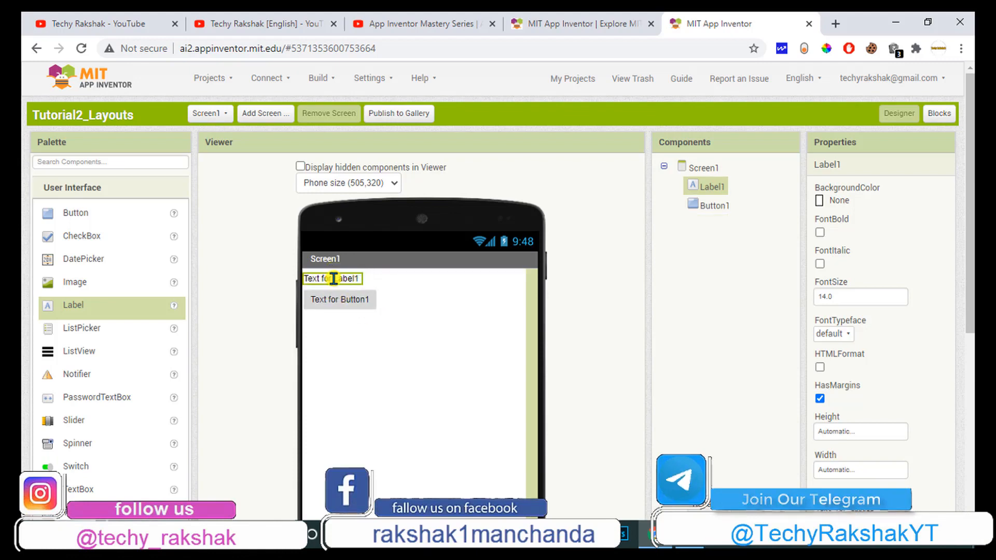
pyautogui.moveTo(351, 282); pyautogui.dragTo(312, 298)
pyautogui.click(370, 325)
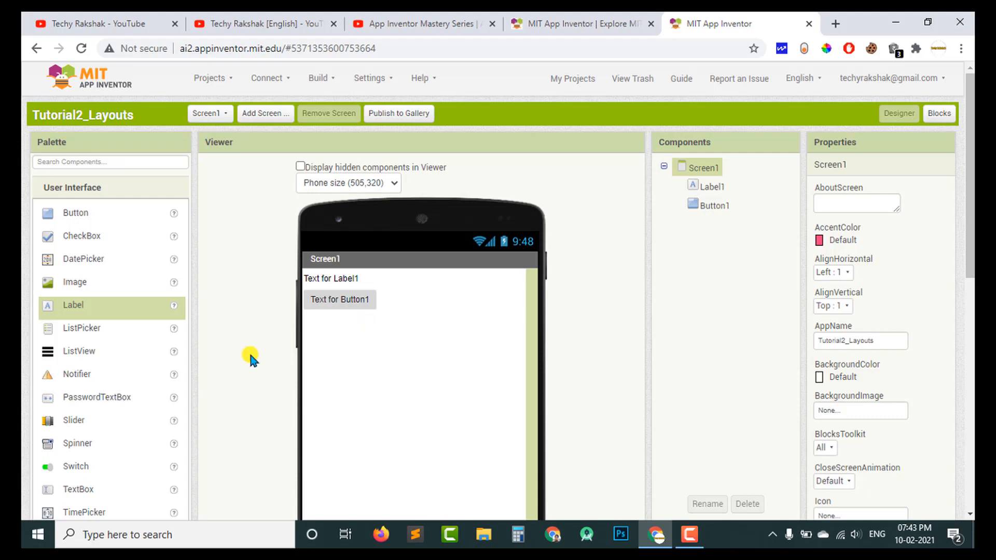
# Show the Layout components and move Label1 below Button1.
pyautogui.scroll(-3, 249, 358)
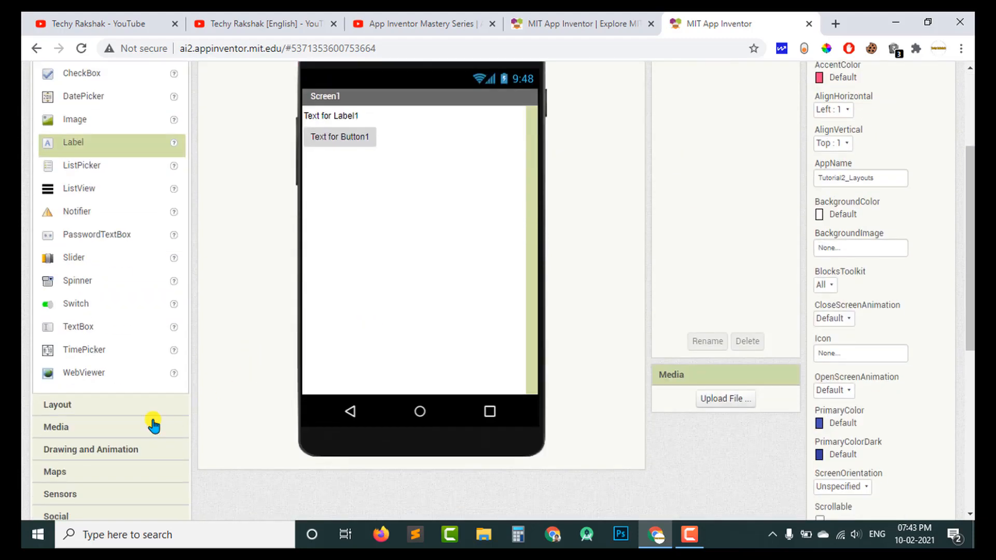
pyautogui.click(100, 410)
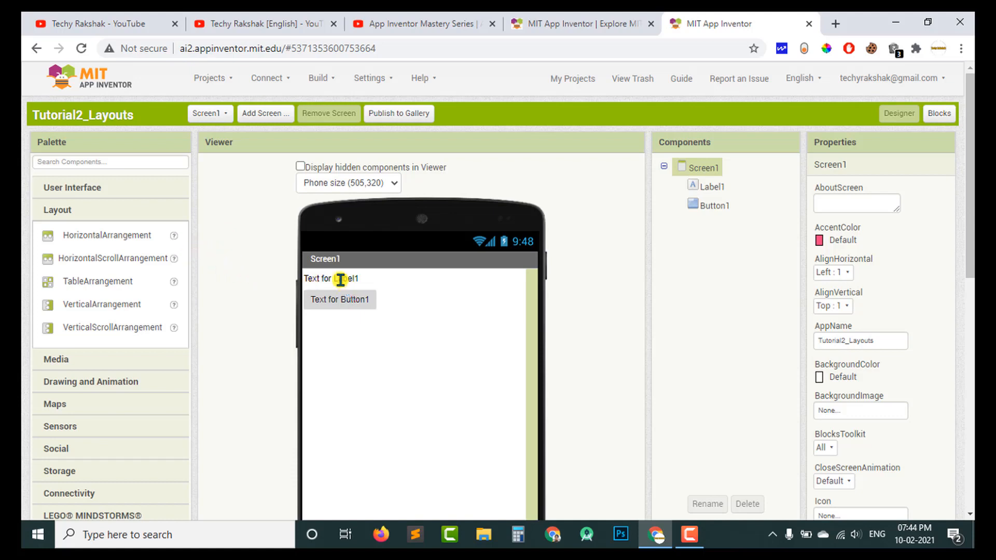
pyautogui.moveTo(332, 278); pyautogui.dragTo(430, 302)
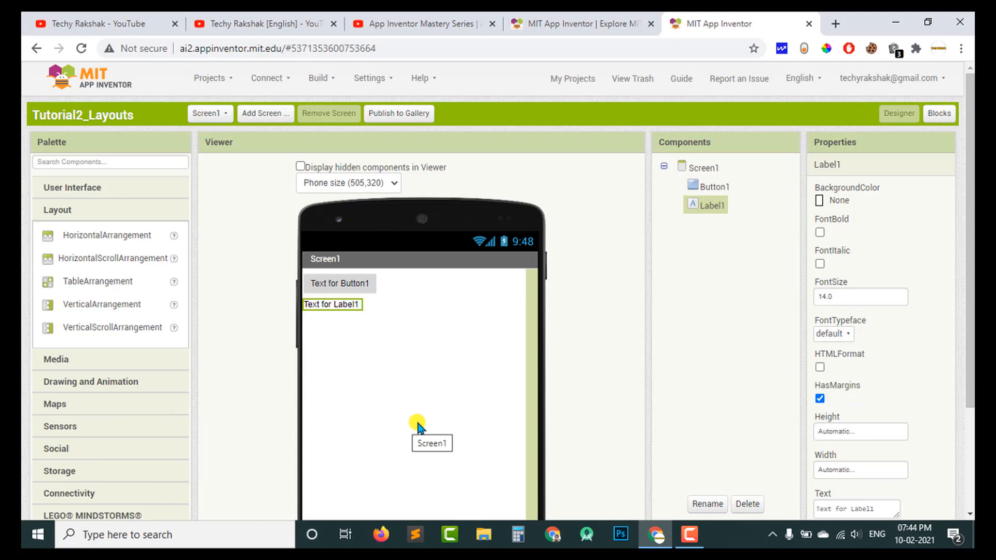
# Add a HorizontalArrangement above Button1 on Screen1 and move Button1 into it.
pyautogui.moveTo(80, 236); pyautogui.dragTo(373, 273)
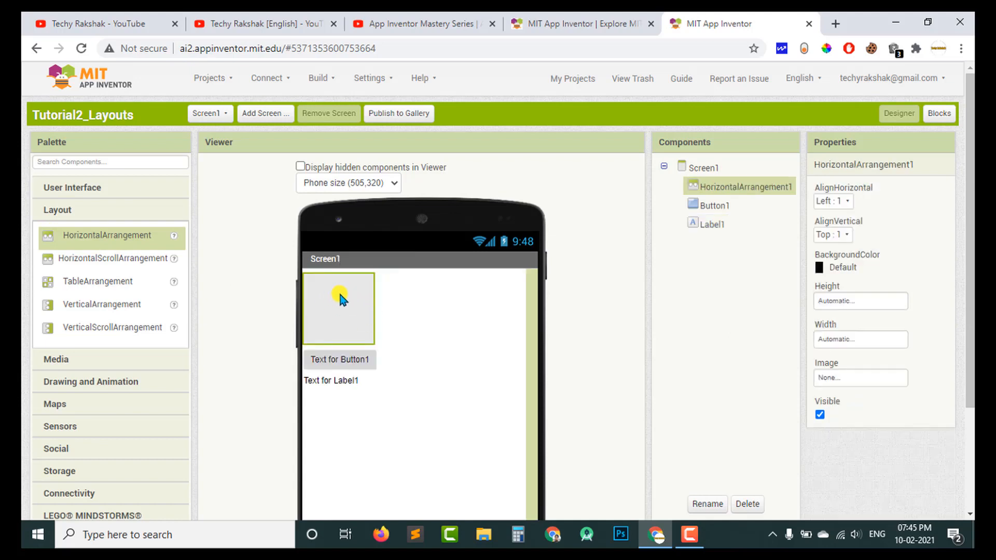
pyautogui.click(328, 360)
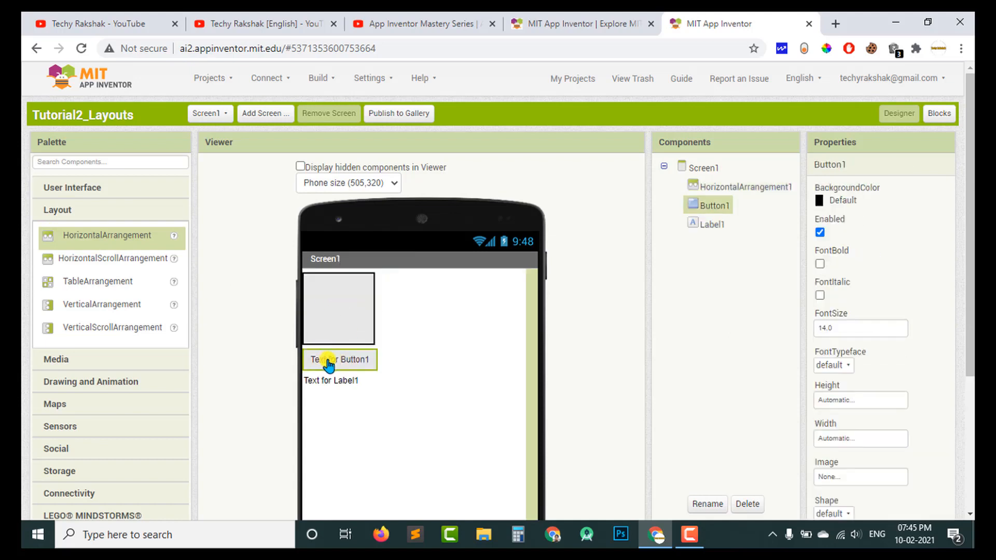
pyautogui.moveTo(328, 363); pyautogui.dragTo(352, 306)
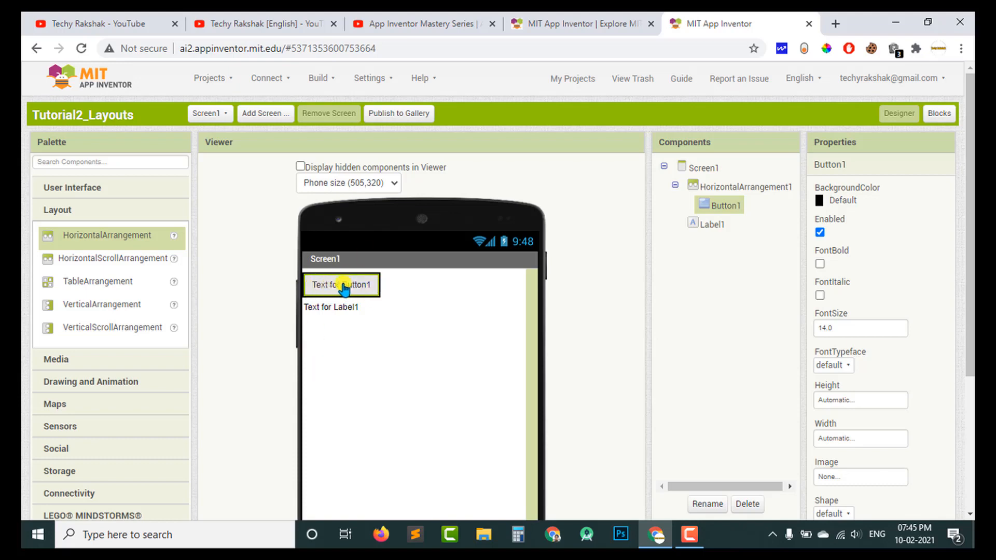
pyautogui.click(701, 192)
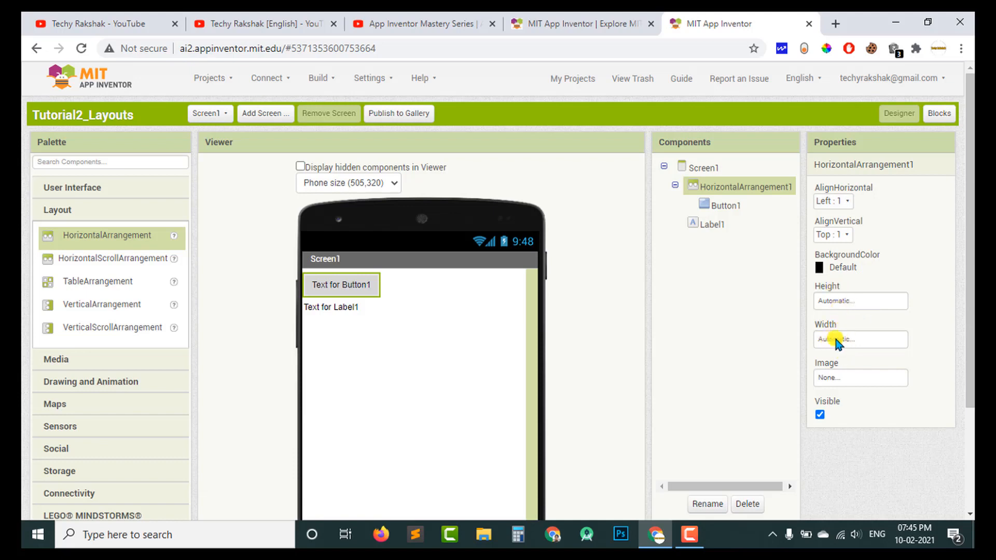
pyautogui.click(850, 303)
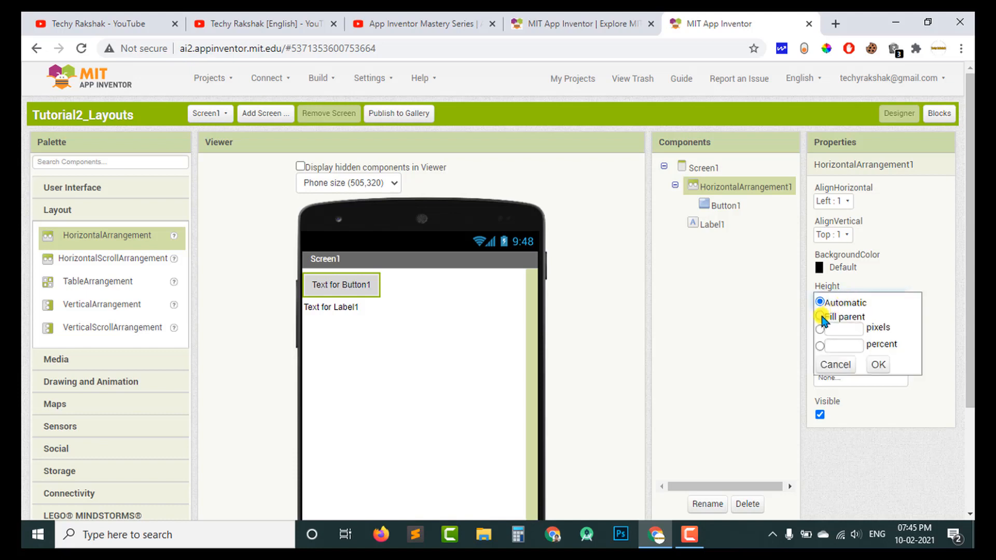
pyautogui.click(850, 328)
pyautogui.click(832, 344)
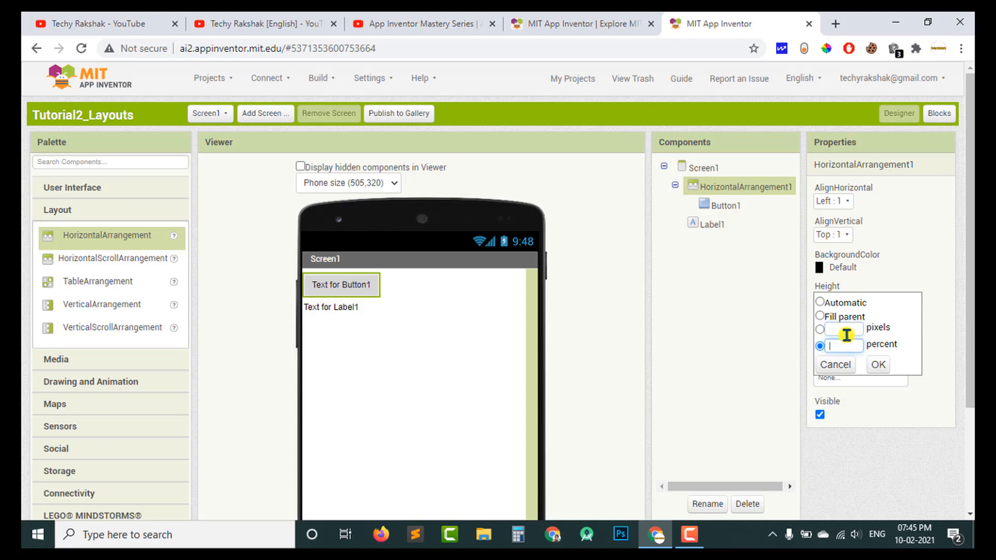
pyautogui.click(834, 365)
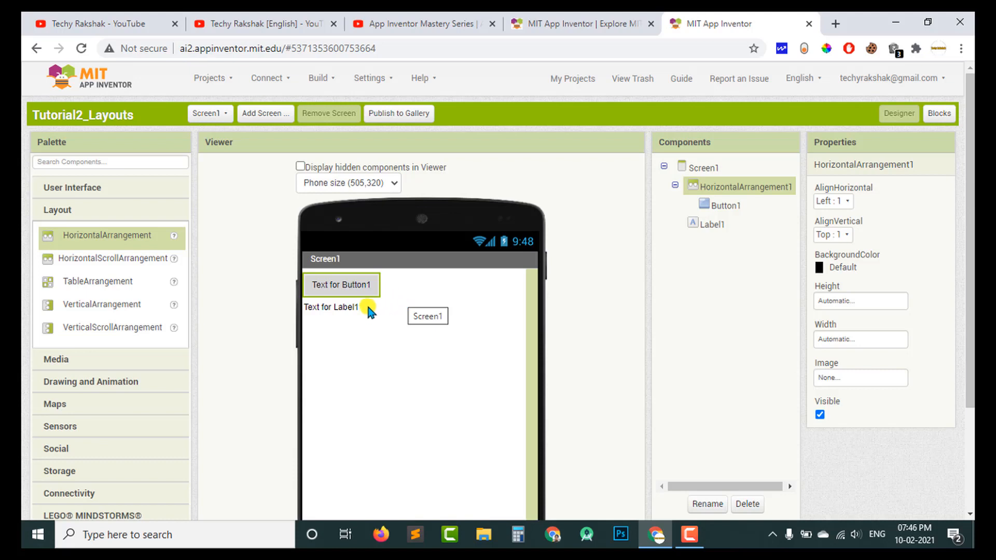
# Move Label1 into the horizontal arrangement, directly after Button1.
pyautogui.click(336, 307)
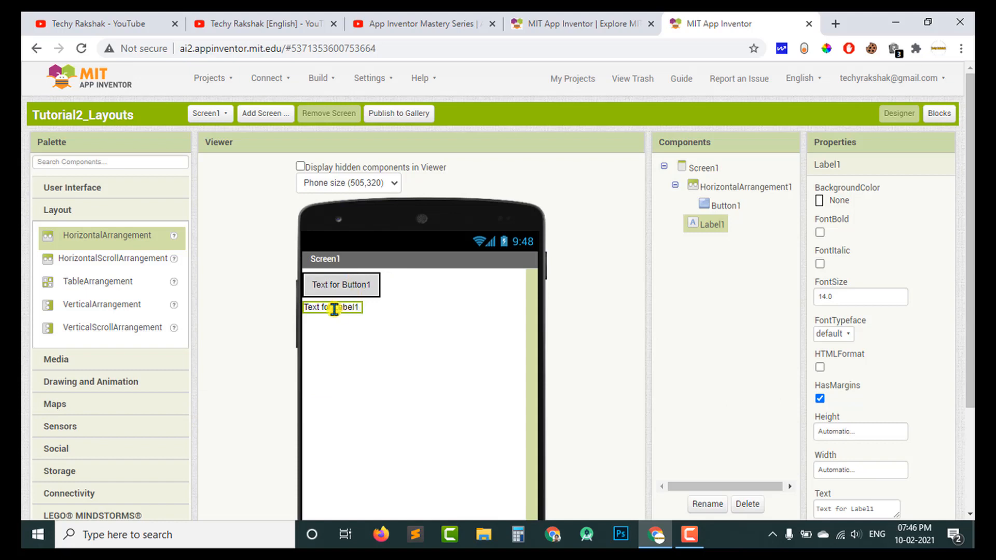
pyautogui.moveTo(334, 309); pyautogui.dragTo(376, 285)
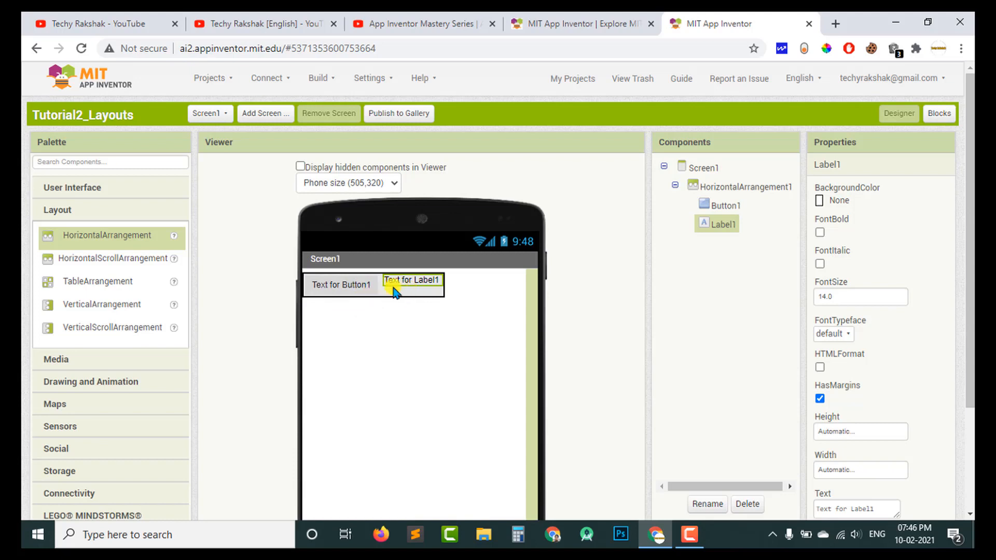
# Add a second button after Label1 in the horizontal arrangement, then insert an image before it and a third button before the image.
pyautogui.click(126, 209)
pyautogui.click(65, 213)
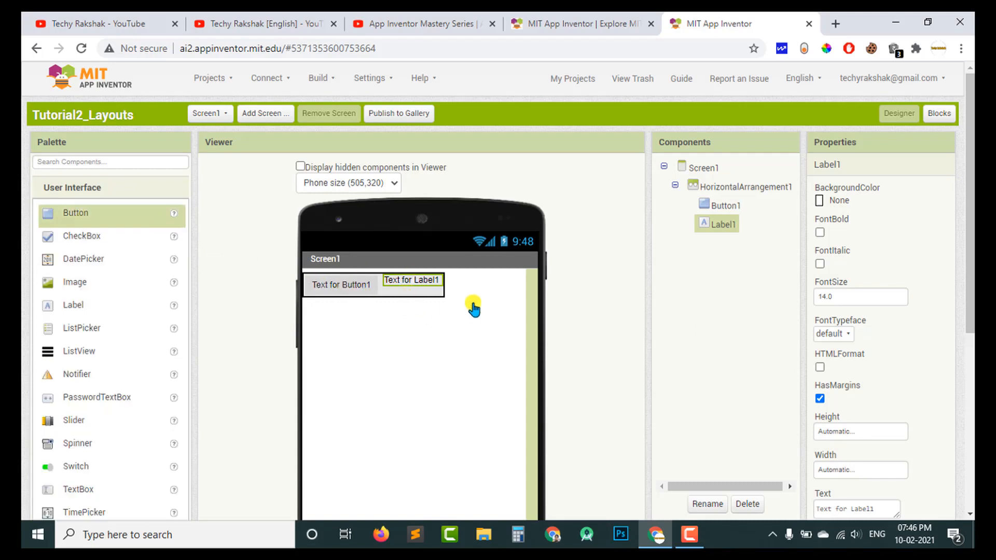
pyautogui.moveTo(474, 310); pyautogui.dragTo(458, 284)
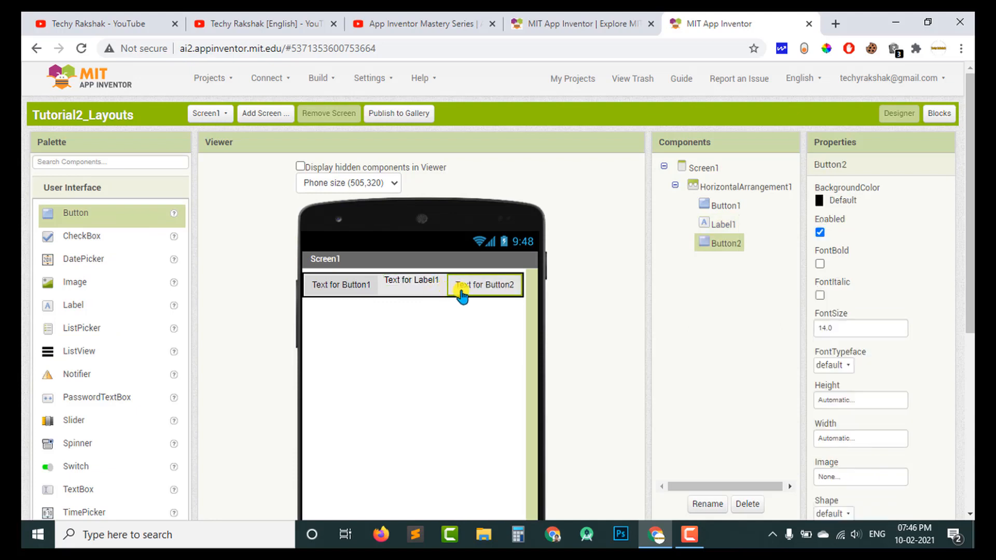
pyautogui.moveTo(54, 284); pyautogui.dragTo(444, 283)
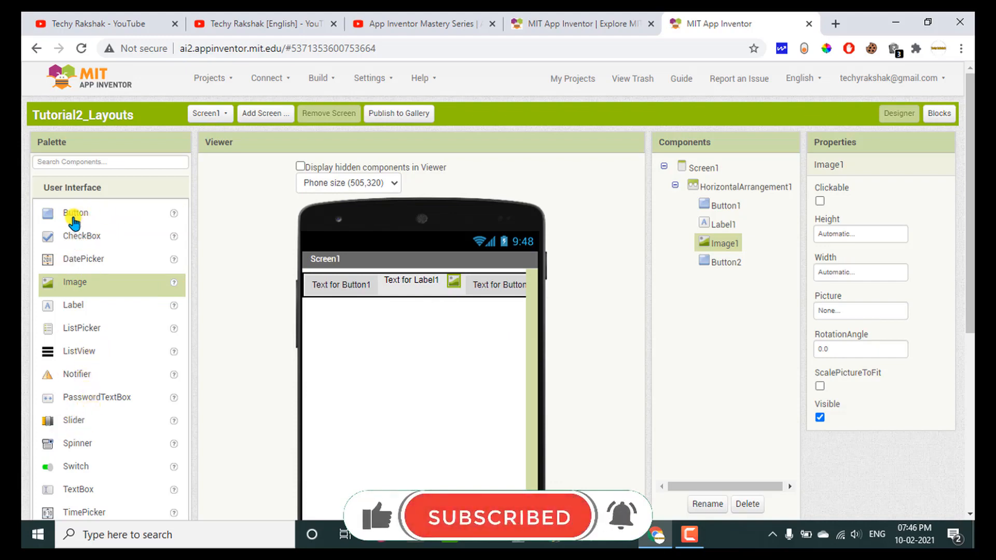
pyautogui.moveTo(74, 222); pyautogui.dragTo(415, 285)
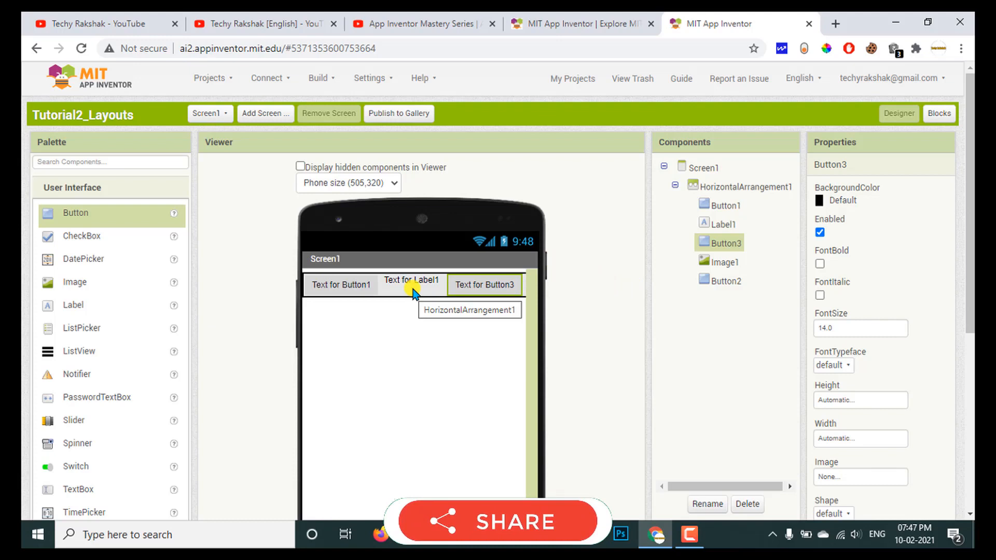
# Examine each component of the horizontal arrangement to compare its order in the component tree with what fits on the phone preview.
pyautogui.click(340, 291)
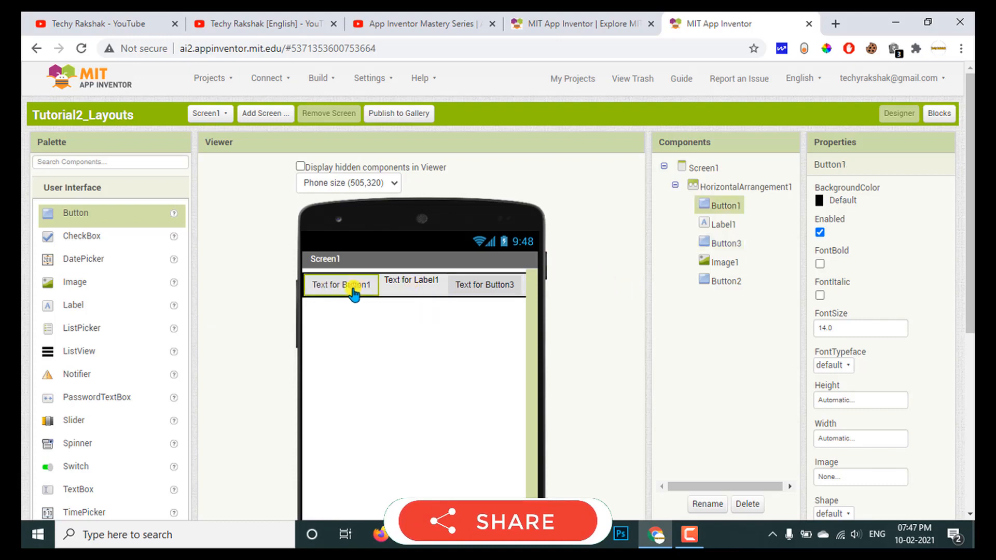
pyautogui.click(422, 280)
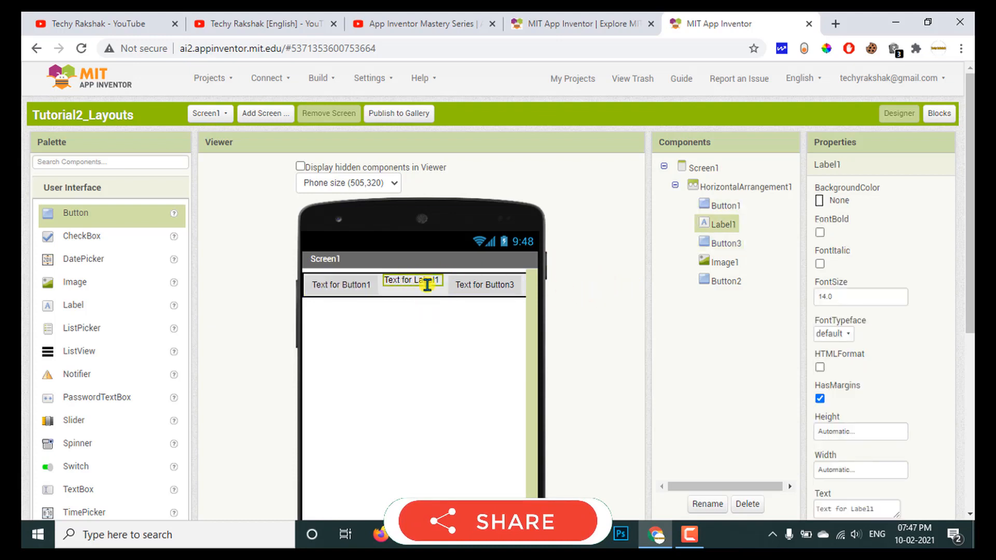
pyautogui.click(479, 287)
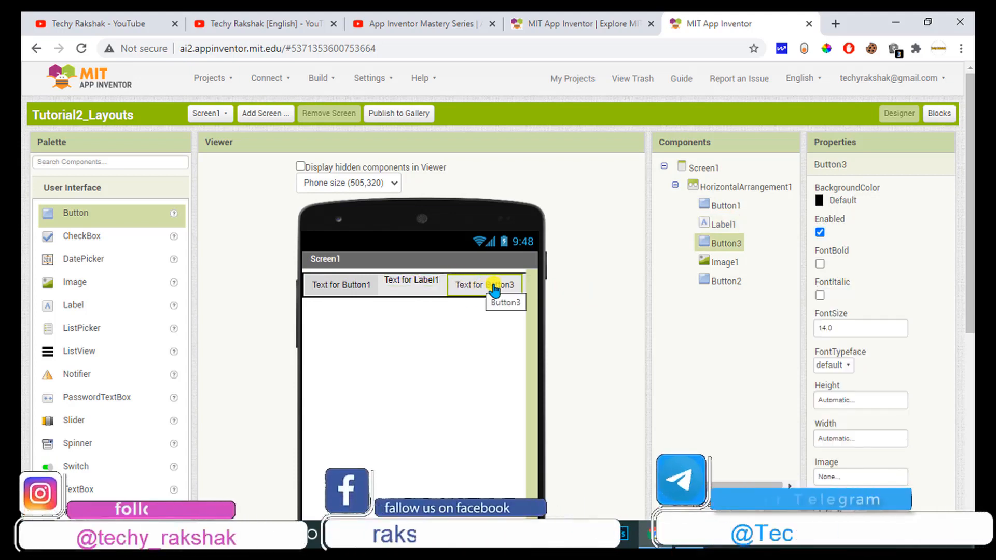
pyautogui.click(729, 264)
pyautogui.click(724, 281)
pyautogui.click(720, 264)
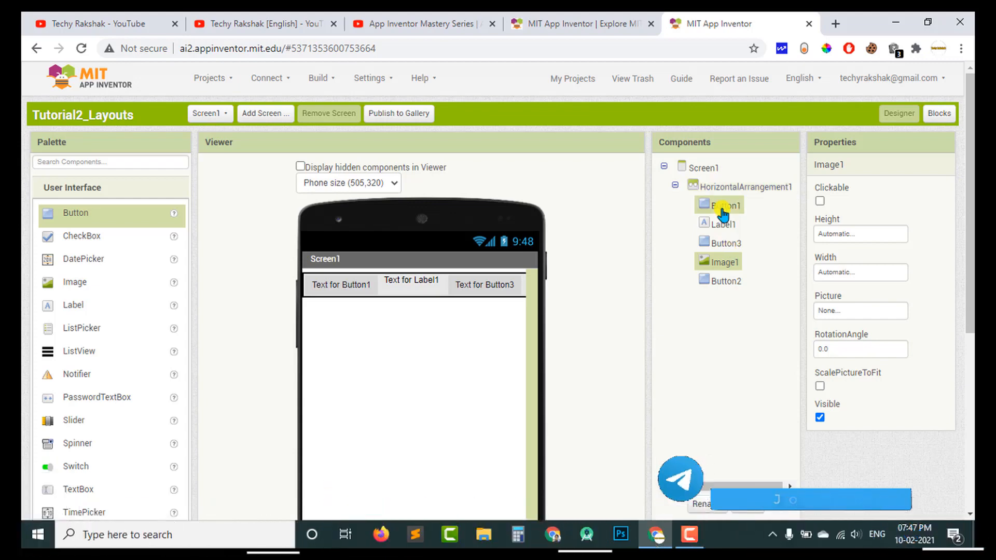
pyautogui.click(714, 228)
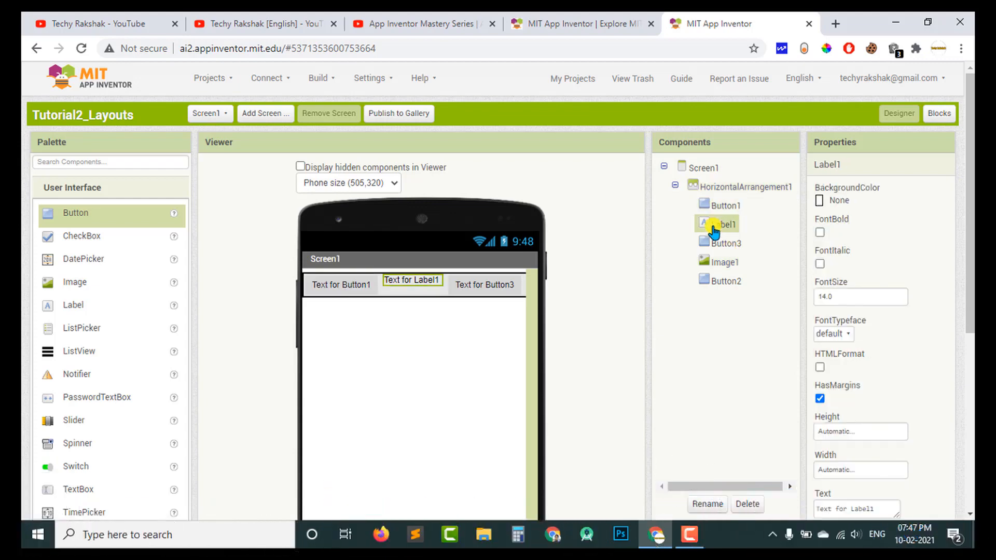
pyautogui.click(717, 244)
pyautogui.click(717, 265)
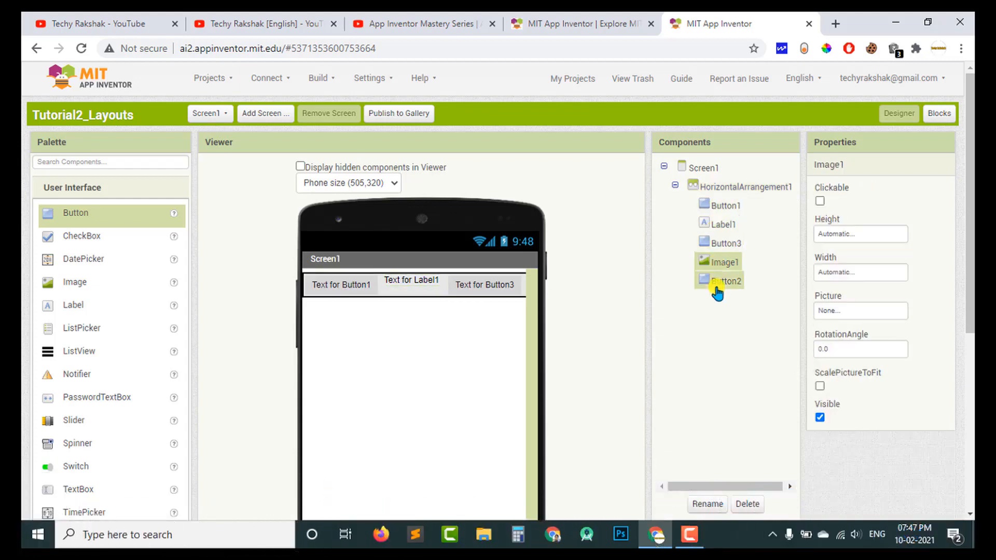
pyautogui.click(717, 282)
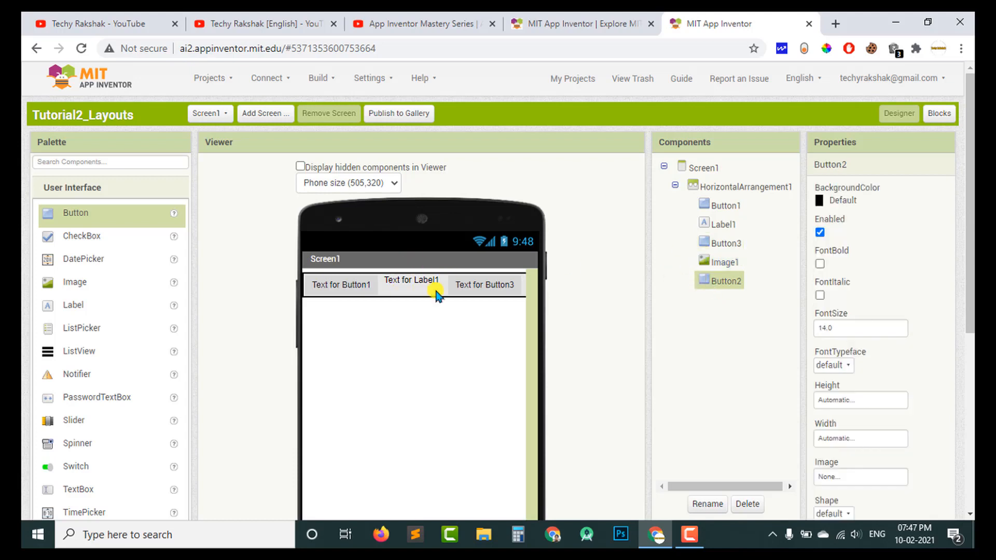
pyautogui.click(717, 263)
pyautogui.click(716, 285)
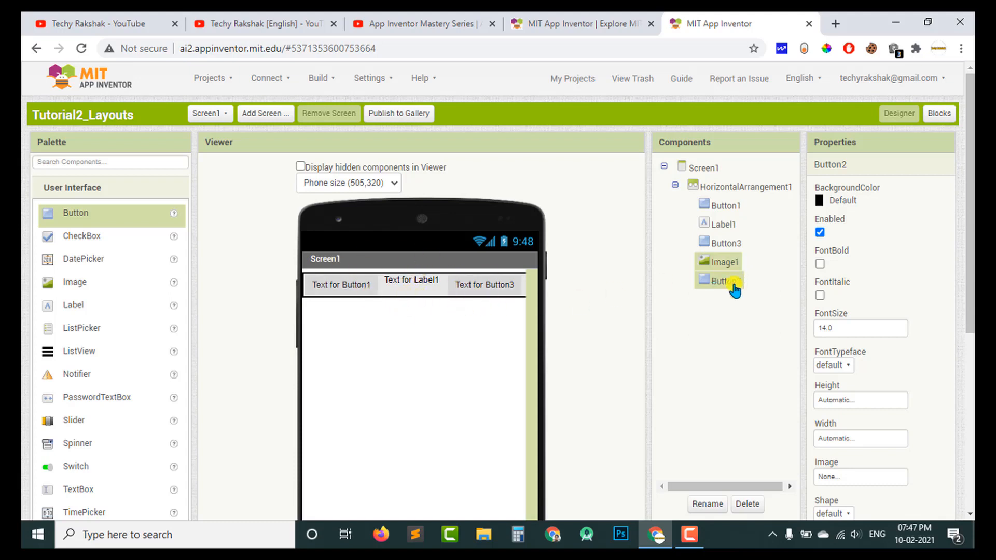
pyautogui.click(737, 265)
pyautogui.click(698, 282)
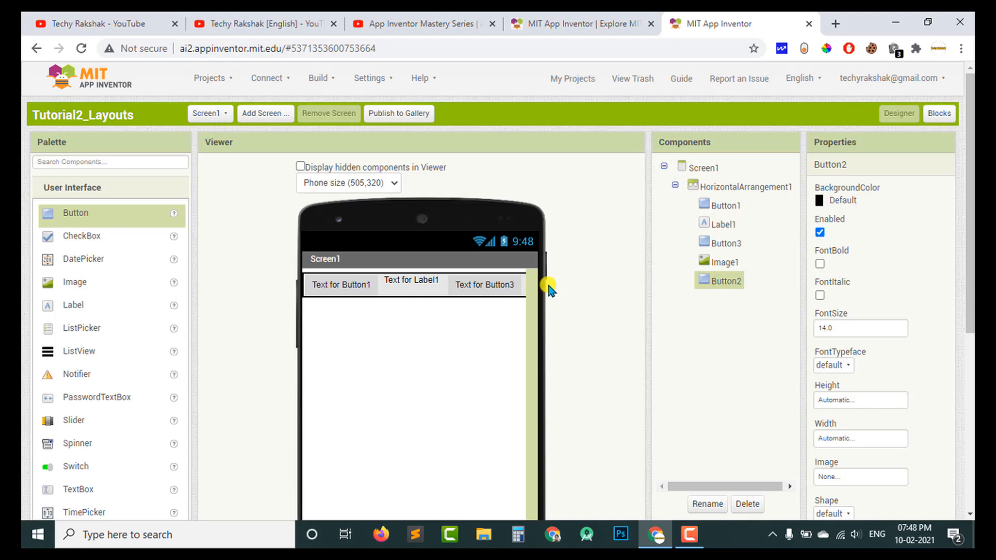
pyautogui.click(725, 262)
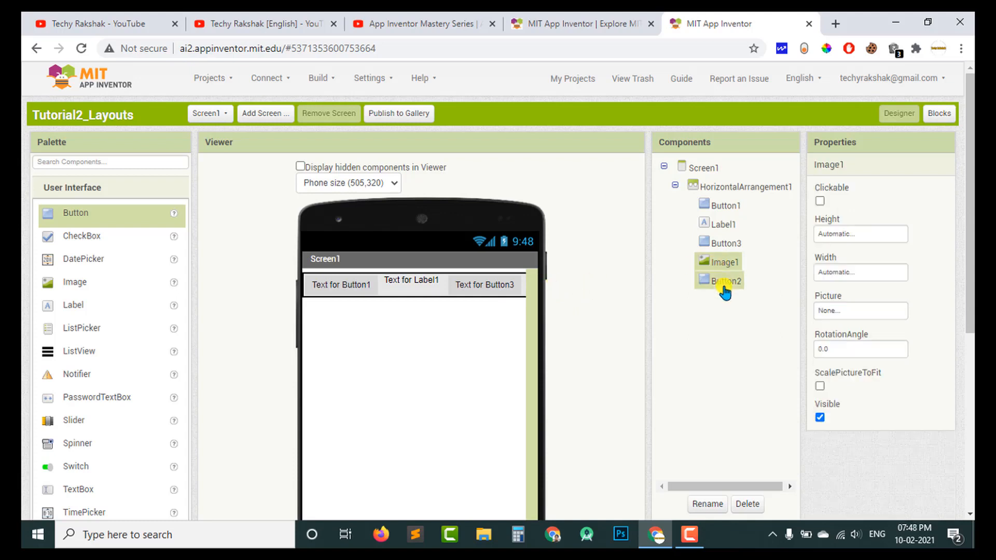
pyautogui.click(725, 281)
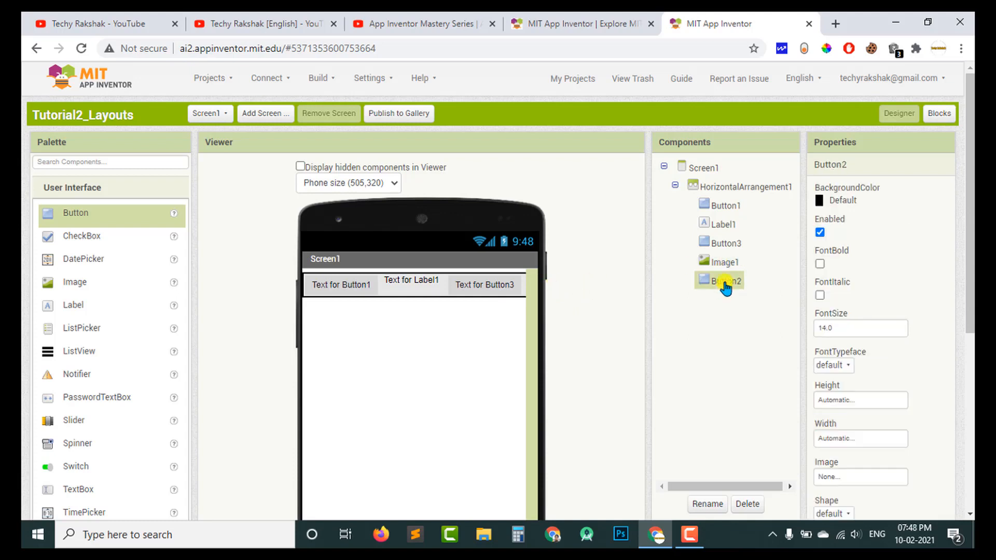
pyautogui.click(485, 296)
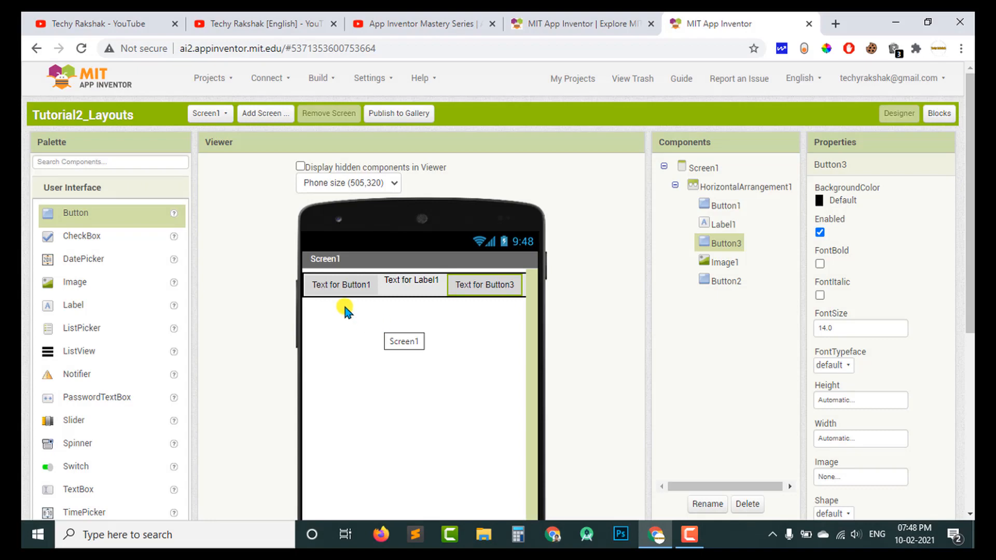
# Add a HorizontalScrollArrangement to Screen1 below the existing horizontal arrangement.
pyautogui.scroll(-3, 247, 317)
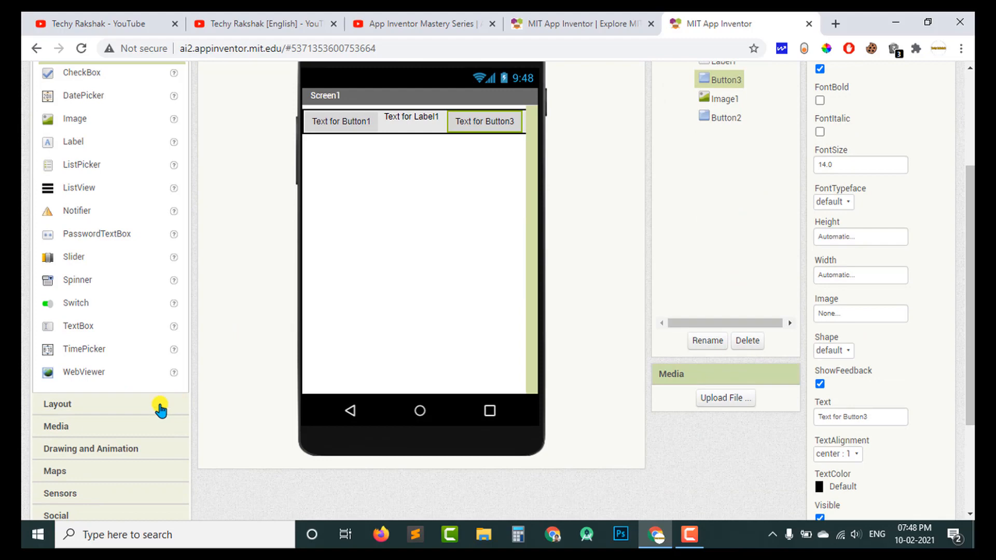
pyautogui.click(161, 408)
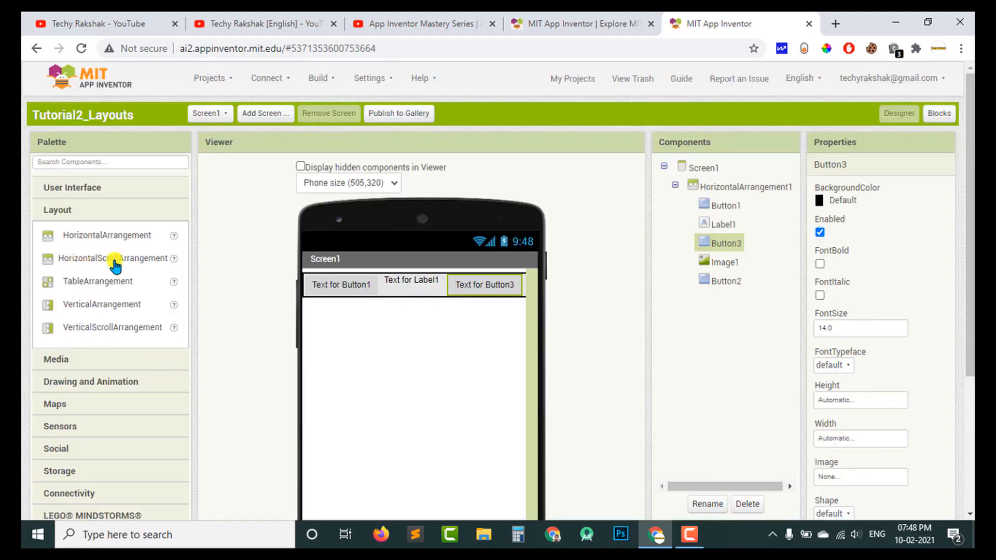
pyautogui.moveTo(115, 266); pyautogui.dragTo(342, 340)
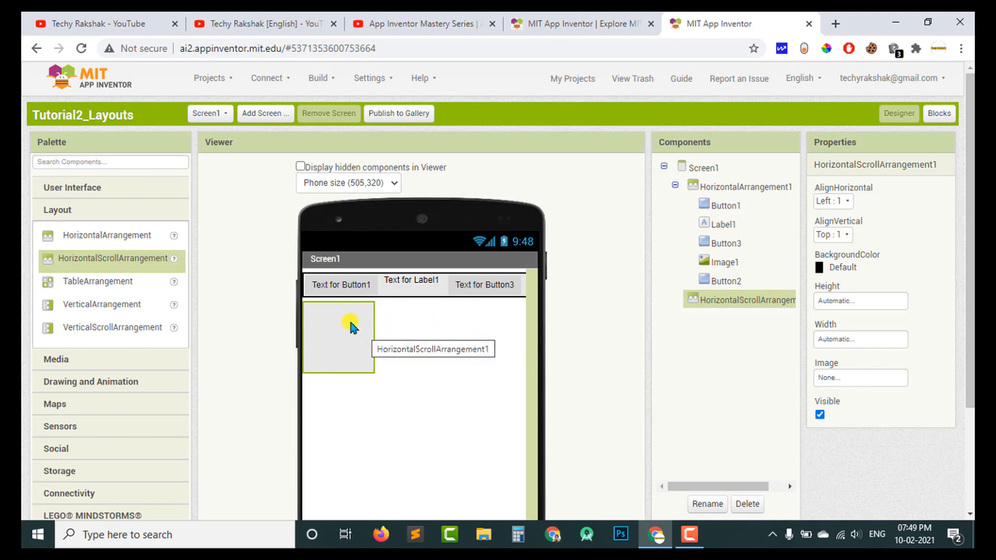
# Set the HorizontalScrollArrangement's height to 30 percent and its width to Fill parent.
pyautogui.click(847, 302)
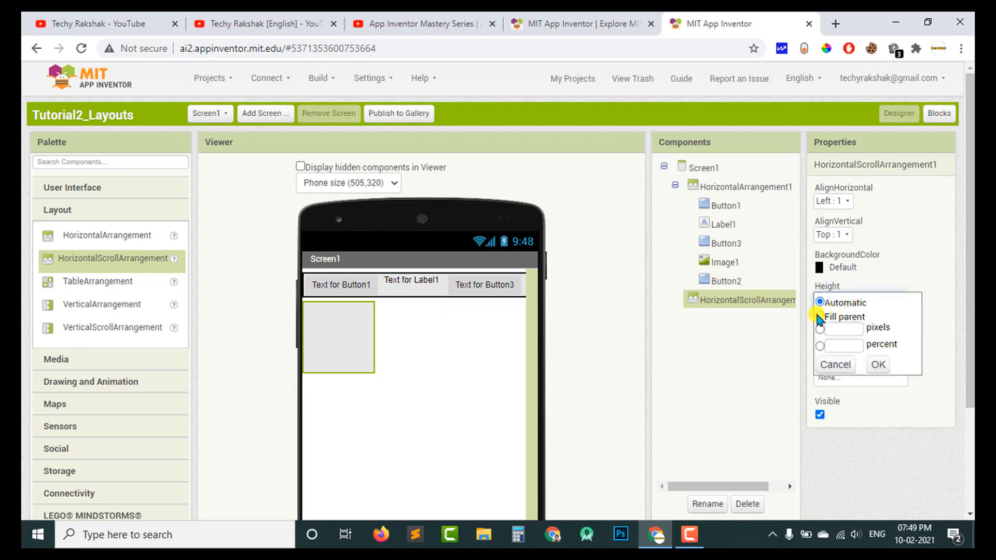
pyautogui.click(842, 345)
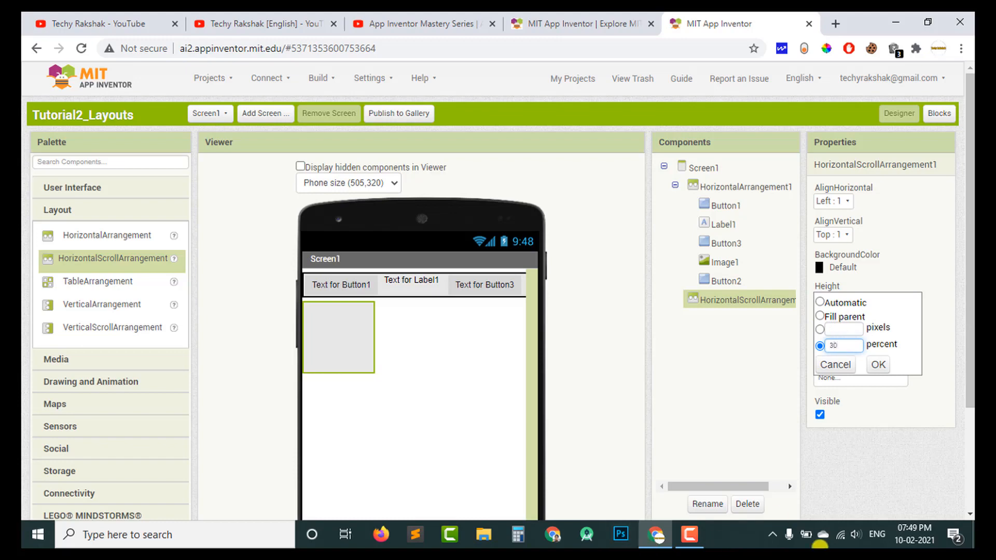
pyautogui.click(877, 364)
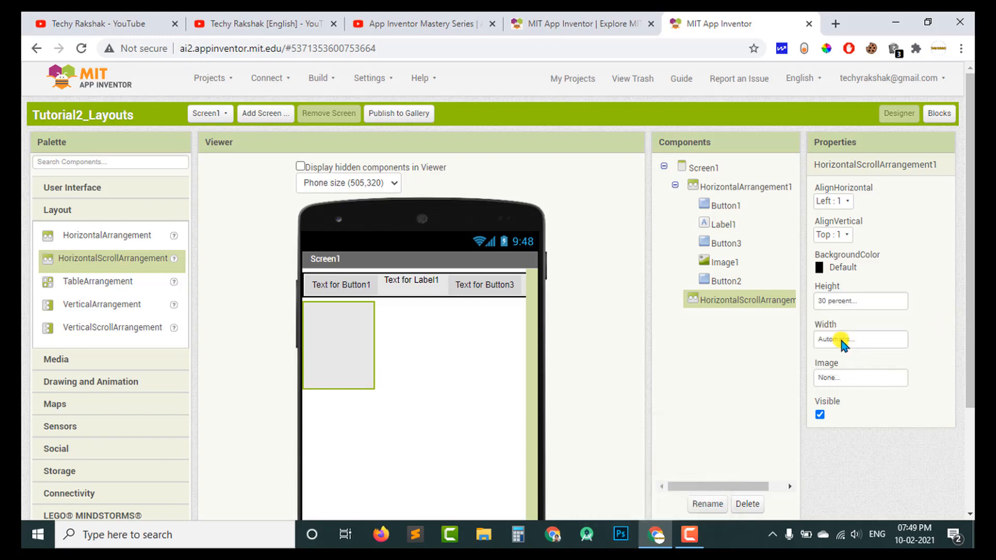
pyautogui.click(841, 339)
pyautogui.click(829, 355)
pyautogui.click(878, 403)
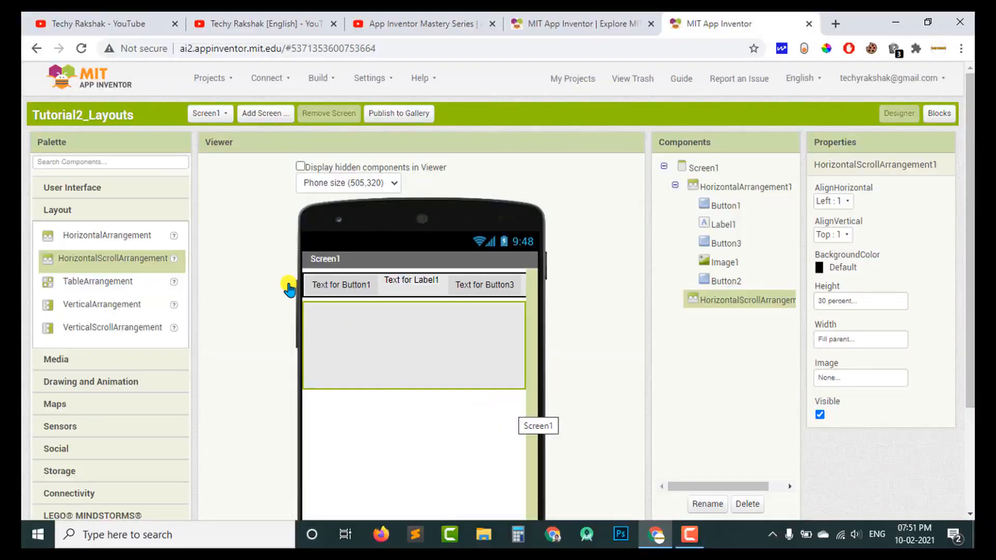
# Place six images side by side inside the HorizontalScrollArrangement.
pyautogui.click(110, 193)
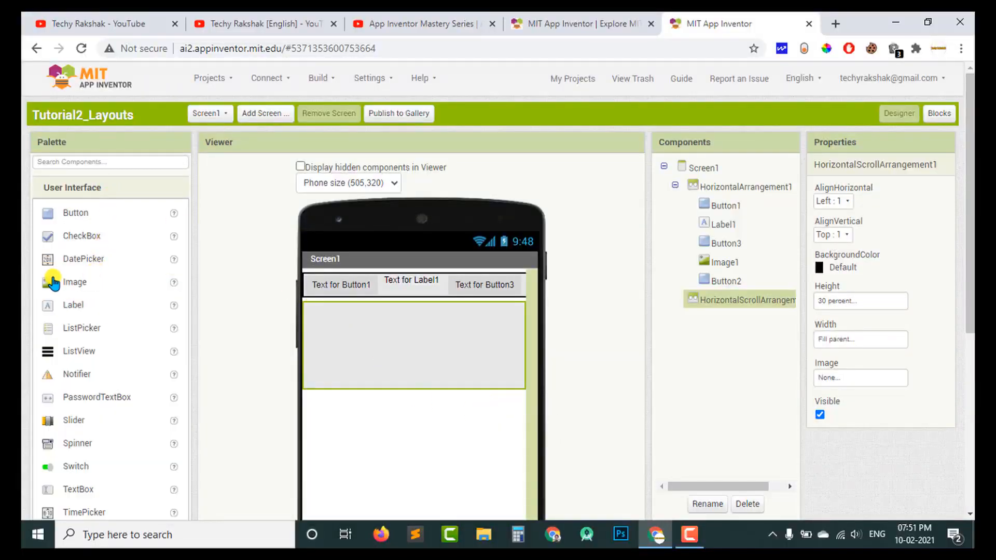
pyautogui.moveTo(125, 285); pyautogui.dragTo(303, 311)
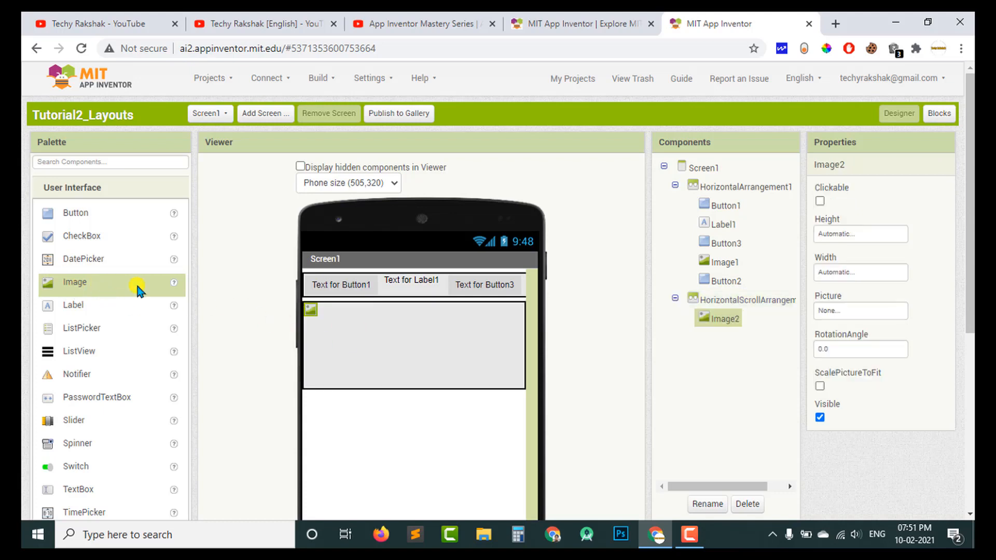
pyautogui.moveTo(138, 285); pyautogui.dragTo(446, 328)
pyautogui.moveTo(182, 289); pyautogui.dragTo(394, 332)
pyautogui.moveTo(134, 285); pyautogui.dragTo(410, 333)
# Examine the images in the HorizontalScrollArrangement one by one to see how they line up in a scrollable row.
pyautogui.click(311, 309)
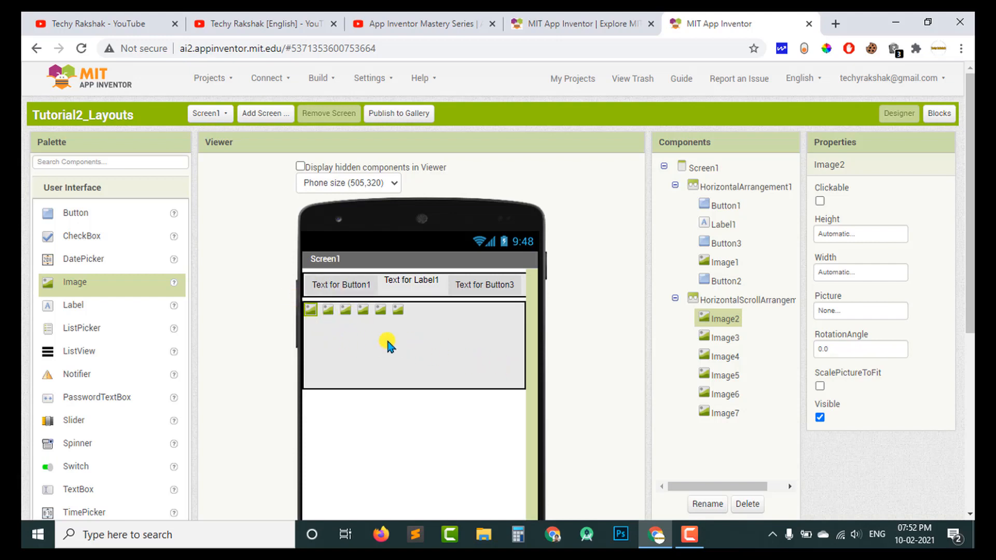
pyautogui.click(365, 311)
pyautogui.click(381, 310)
pyautogui.click(398, 311)
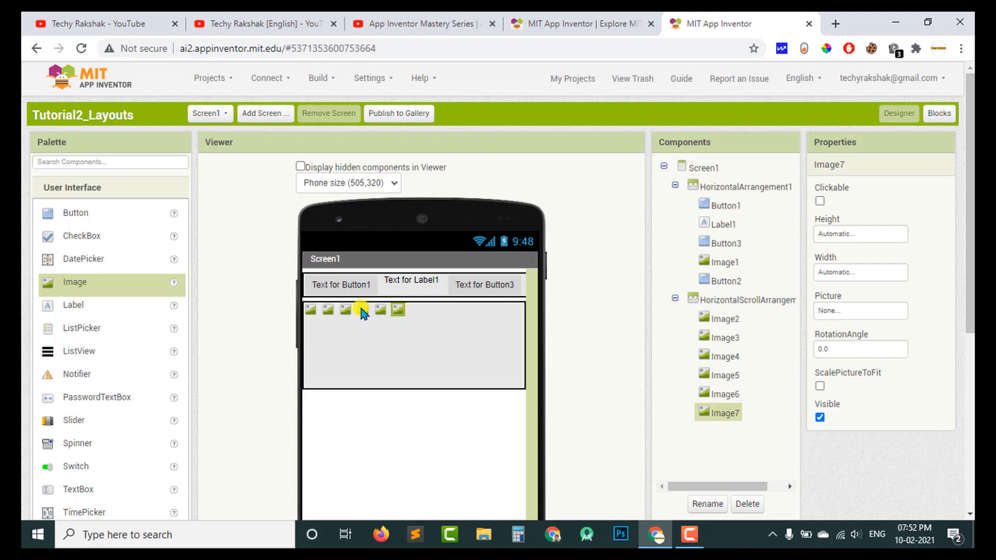
pyautogui.click(363, 310)
pyautogui.click(381, 310)
pyautogui.click(398, 310)
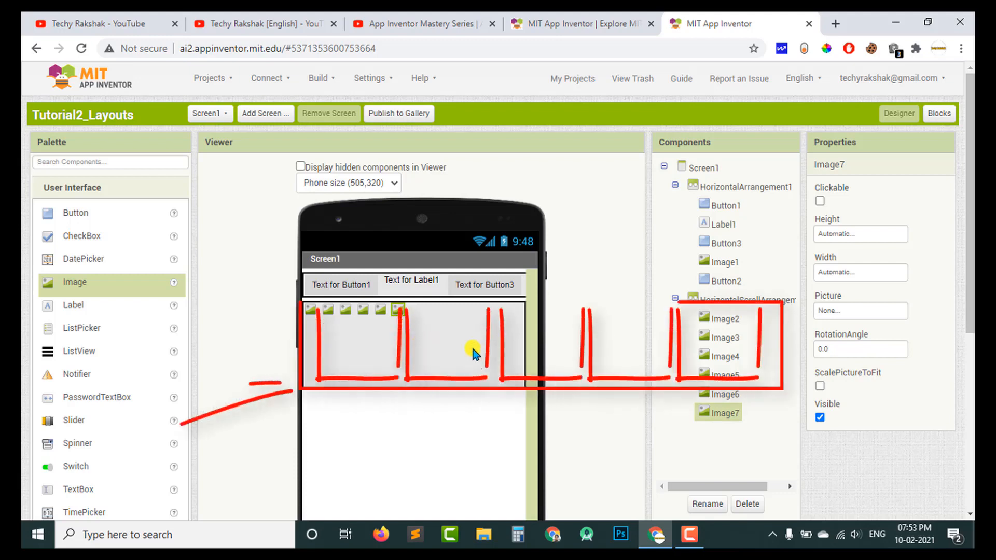
pyautogui.click(366, 311)
pyautogui.click(383, 310)
pyautogui.click(399, 311)
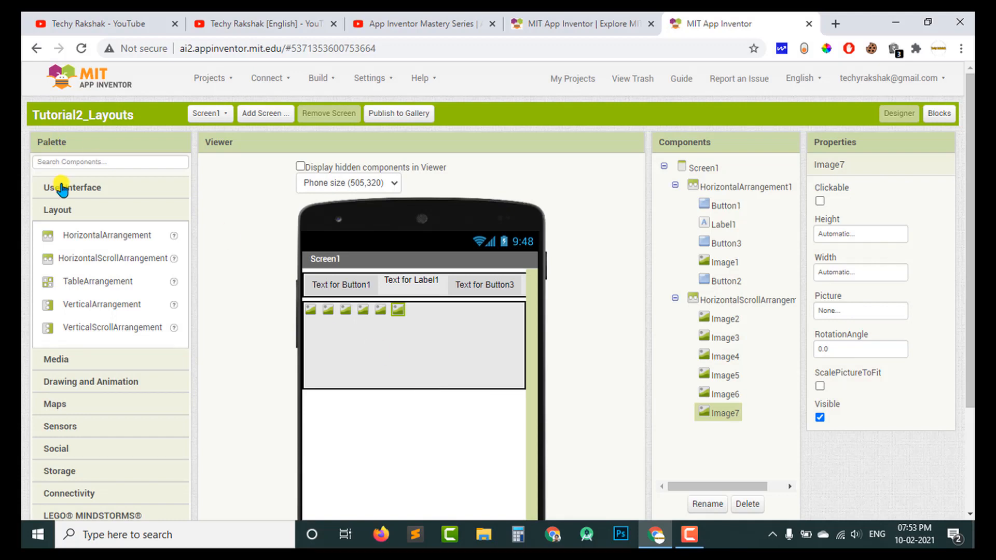
# Add four buttons directly to Screen1 below the HorizontalScrollArrangement and check how they stack.
pyautogui.click(80, 190)
pyautogui.moveTo(83, 215); pyautogui.dragTo(358, 451)
pyautogui.moveTo(92, 226); pyautogui.dragTo(385, 477)
pyautogui.moveTo(315, 351); pyautogui.dragTo(395, 453)
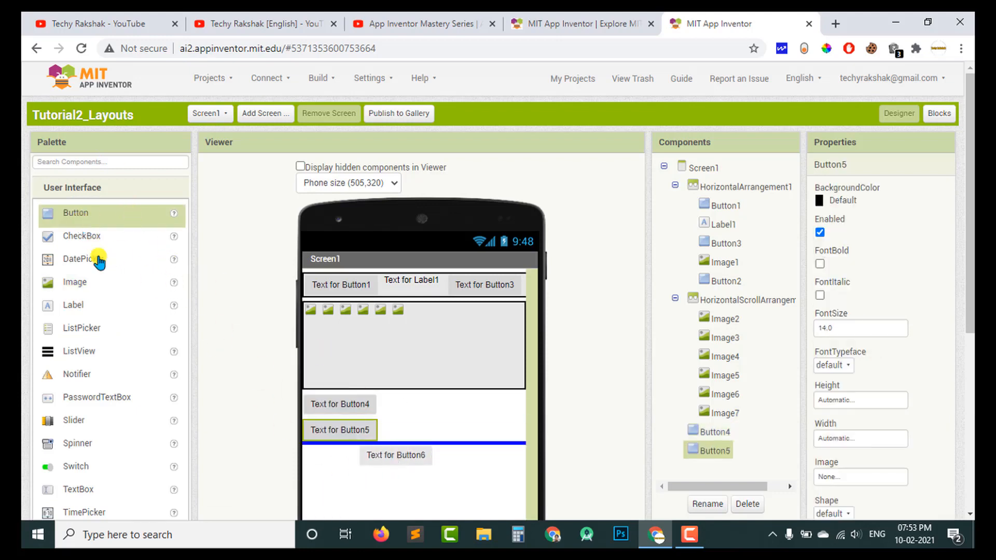
pyautogui.moveTo(81, 218); pyautogui.dragTo(404, 462)
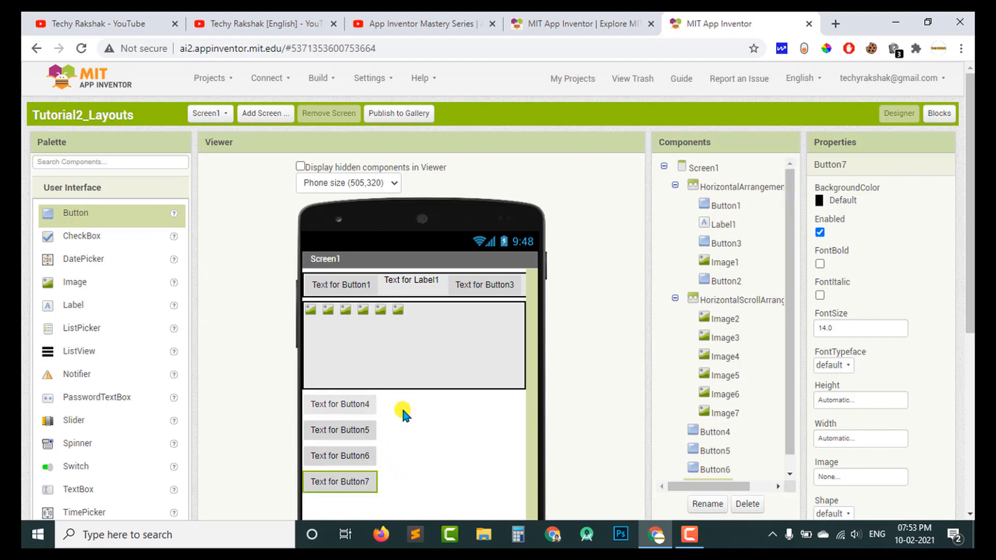
pyautogui.click(363, 405)
pyautogui.click(364, 430)
pyautogui.click(366, 463)
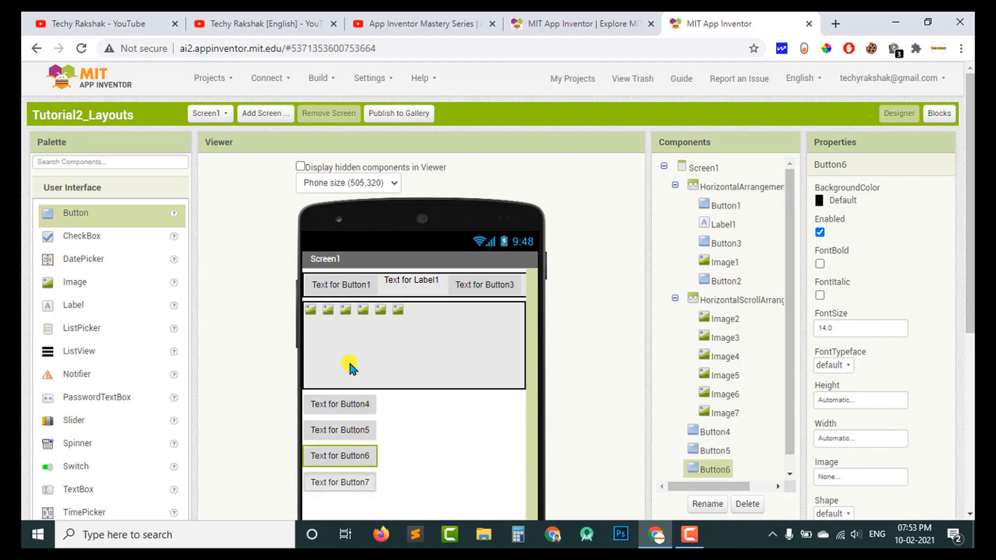
pyautogui.click(358, 481)
# Add a VerticalArrangement above Button4 and move the four loose buttons into it in the order Button6, Button4, Button5, Button7.
pyautogui.scroll(-6, 141, 366)
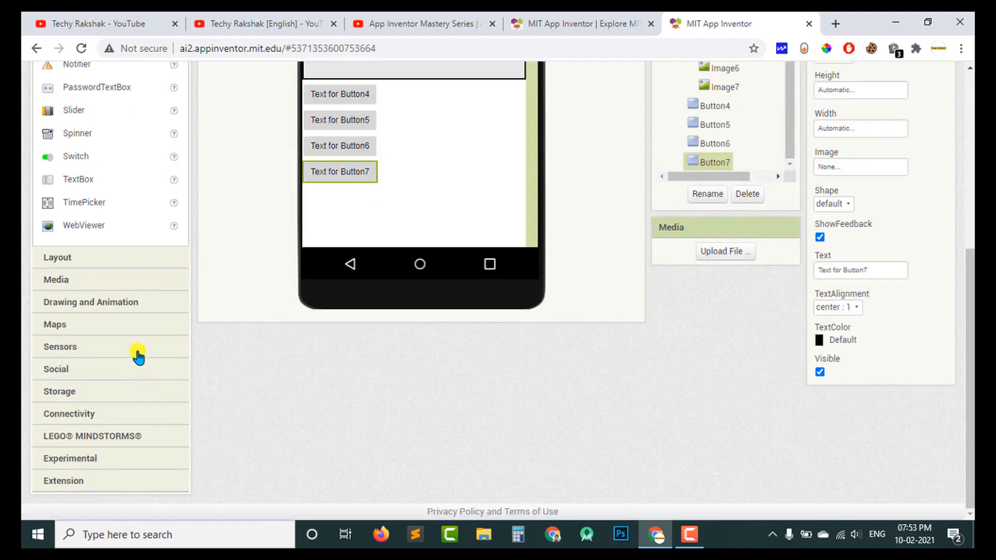
pyautogui.click(130, 259)
pyautogui.moveTo(106, 308); pyautogui.dragTo(446, 397)
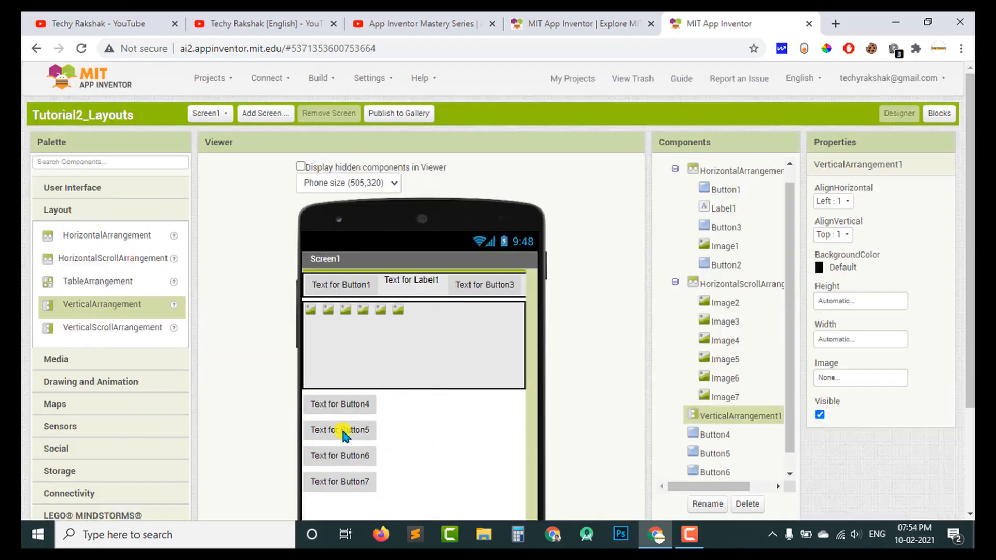
pyautogui.moveTo(337, 481); pyautogui.dragTo(357, 408)
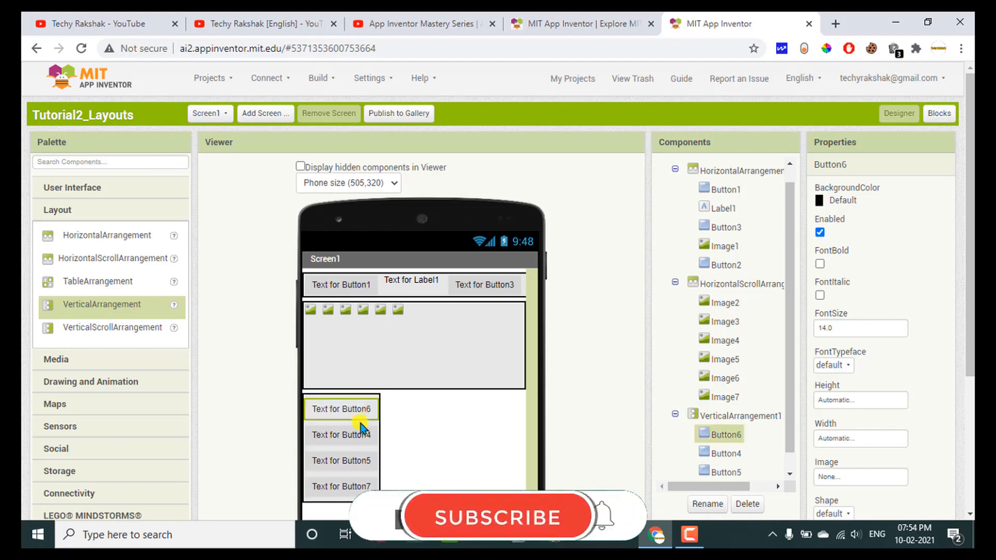
pyautogui.click(360, 438)
pyautogui.click(319, 413)
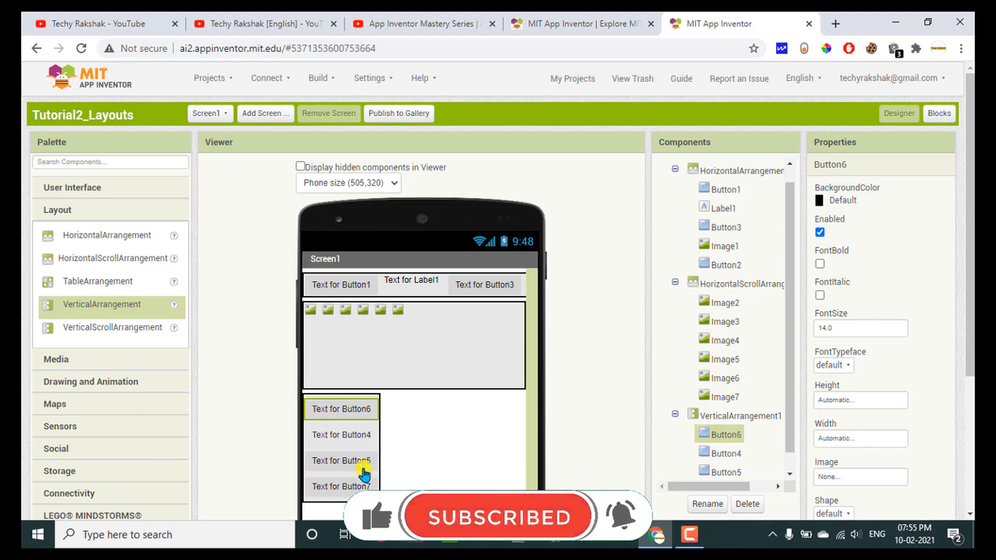
pyautogui.click(345, 442)
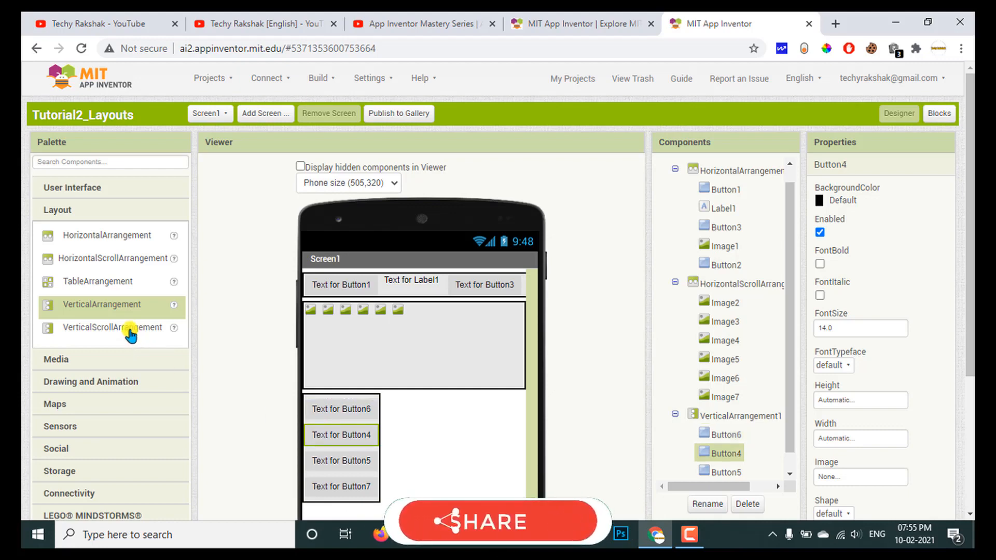
# Add a VerticalScrollArrangement to Screen1 below the VerticalArrangement.
pyautogui.moveTo(130, 331); pyautogui.dragTo(366, 431)
pyautogui.moveTo(366, 435); pyautogui.dragTo(368, 450)
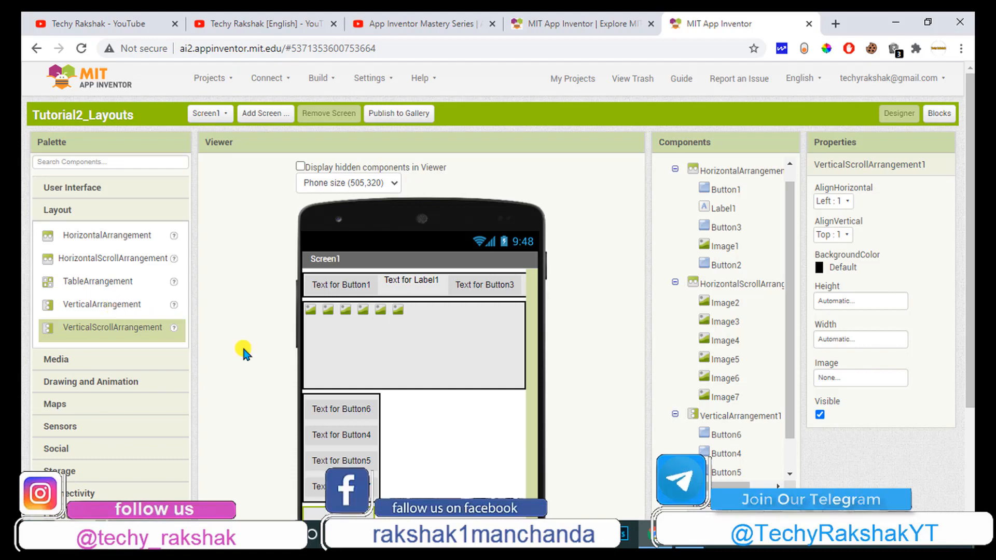
# Delete all four arrangements and their contents so that Screen1 is empty.
pyautogui.click(332, 342)
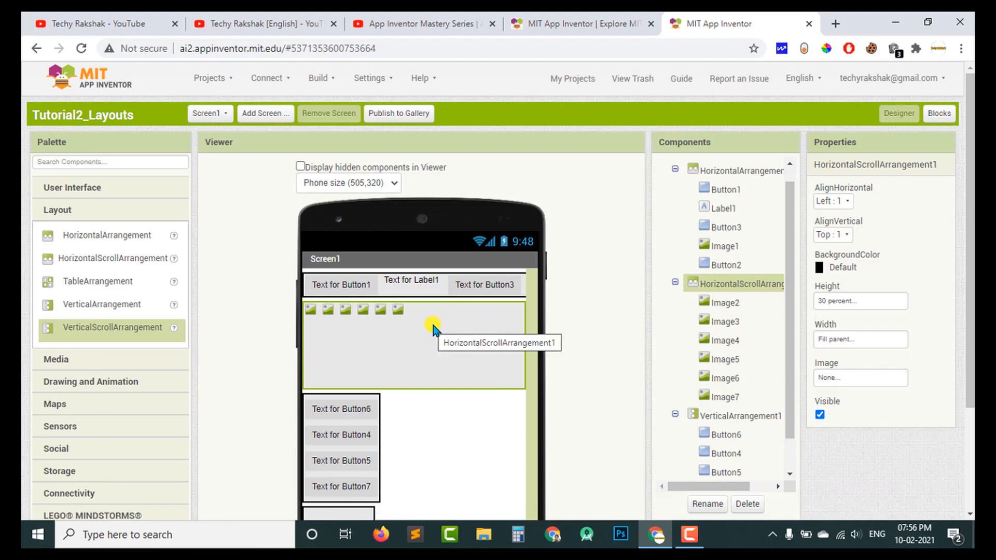
pyautogui.click(747, 504)
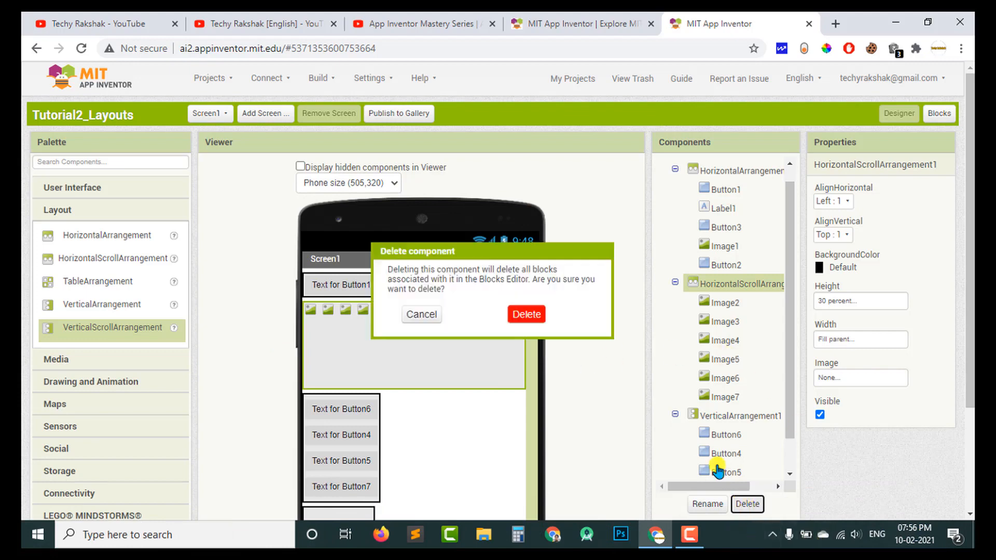
pyautogui.click(531, 313)
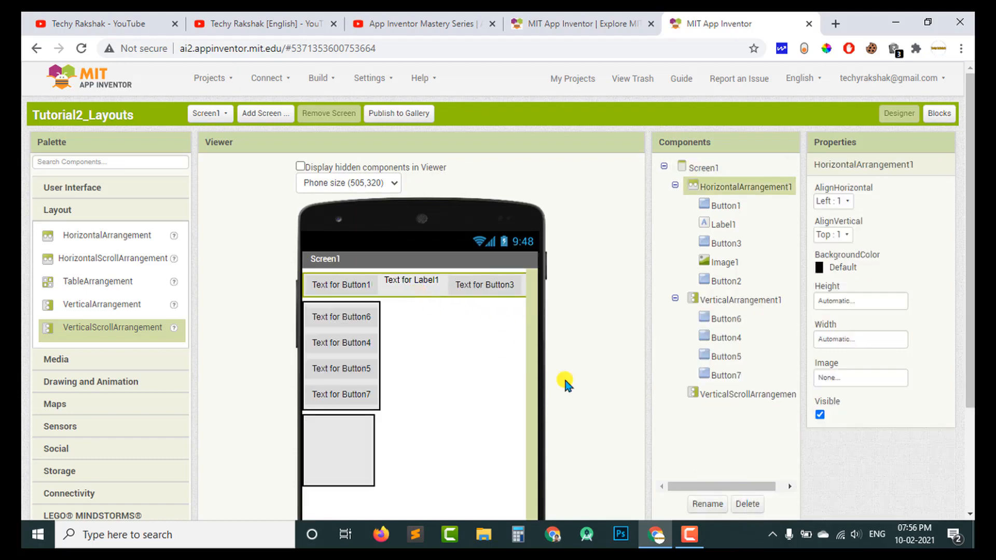
pyautogui.click(747, 504)
pyautogui.click(529, 313)
pyautogui.click(370, 366)
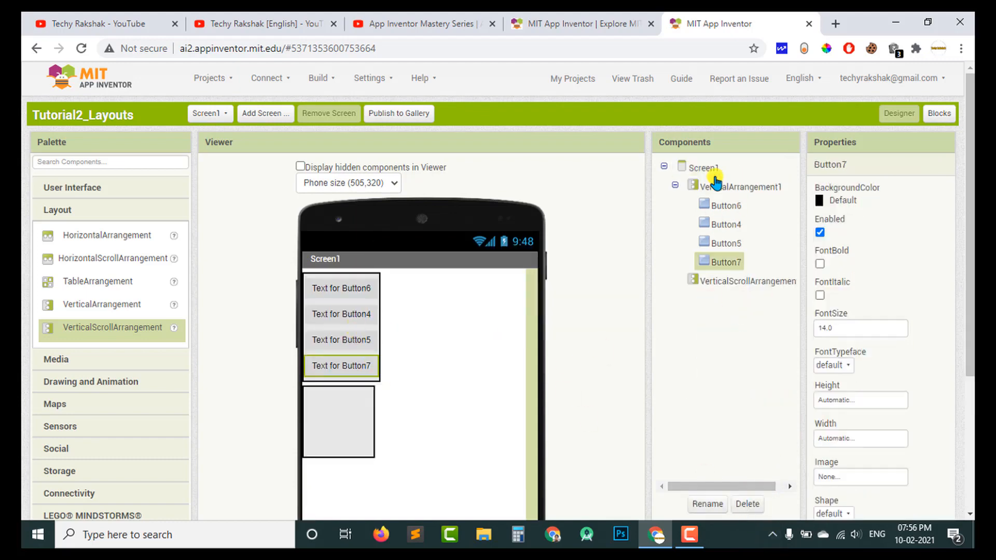
pyautogui.click(716, 186)
pyautogui.click(748, 504)
pyautogui.click(528, 313)
pyautogui.click(748, 499)
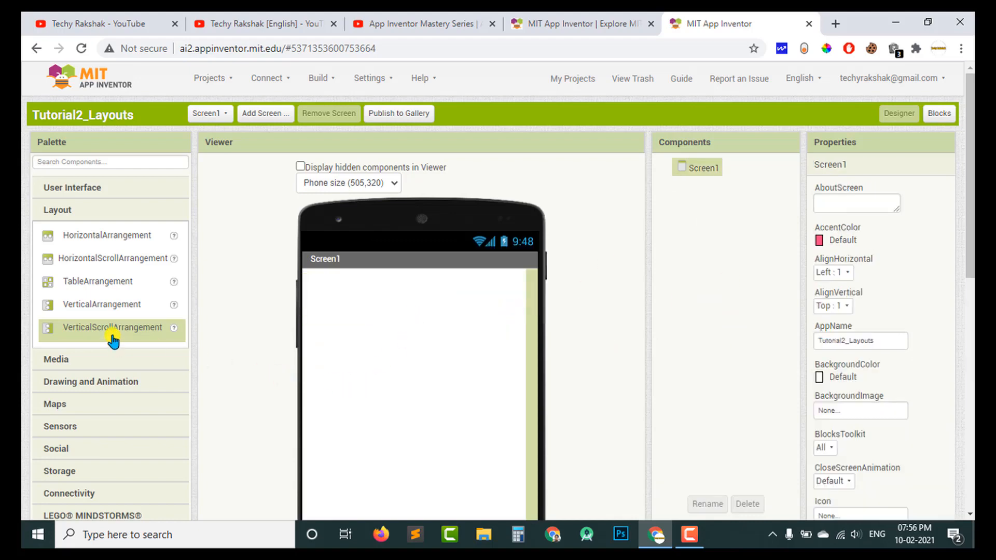
# Add a VerticalScrollArrangement to the empty Screen1 and set its height to Fill parent.
pyautogui.moveTo(112, 336); pyautogui.dragTo(332, 306)
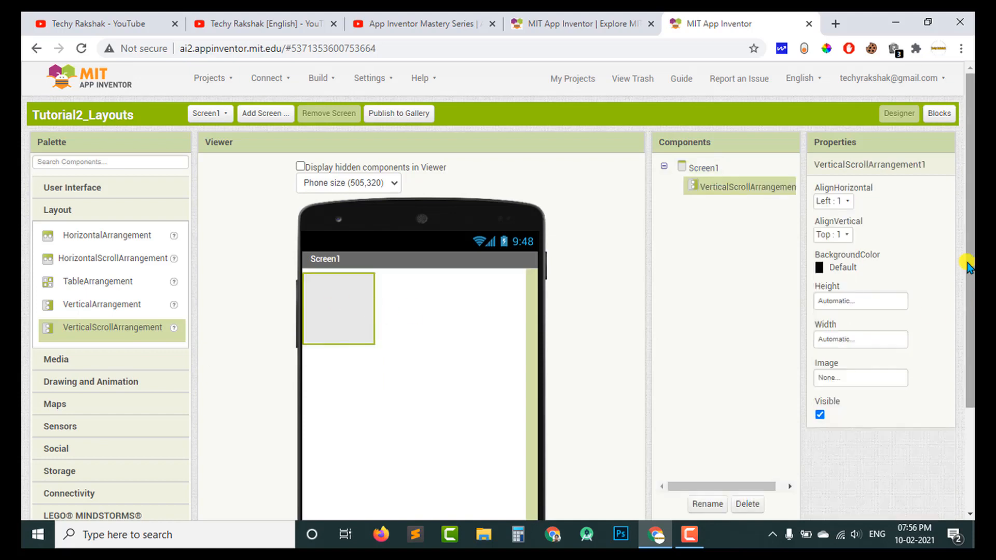
pyautogui.click(837, 306)
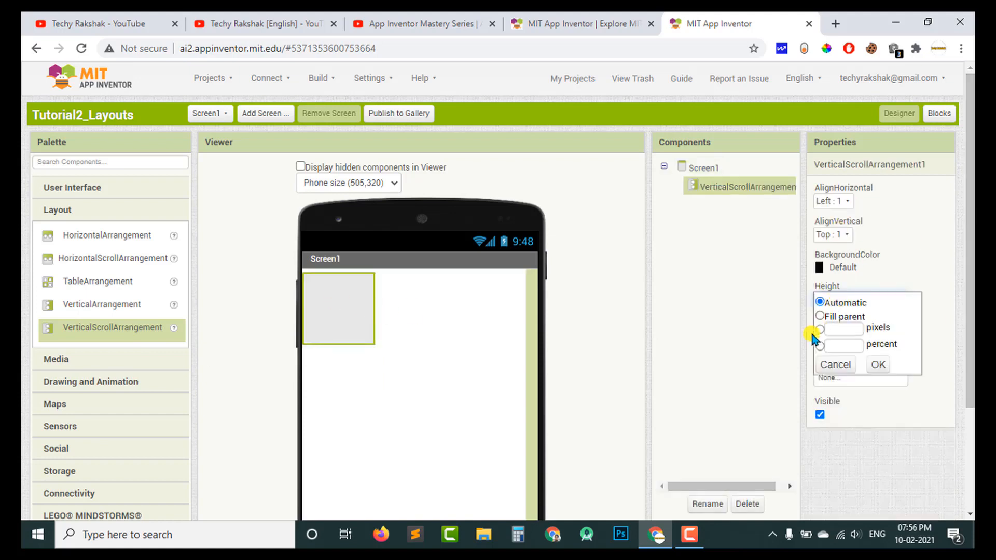
pyautogui.click(820, 317)
pyautogui.click(819, 286)
pyautogui.click(840, 305)
pyautogui.click(821, 317)
pyautogui.click(877, 365)
# Set the VerticalScrollArrangement's width to Fill parent.
pyautogui.scroll(-2, 690, 317)
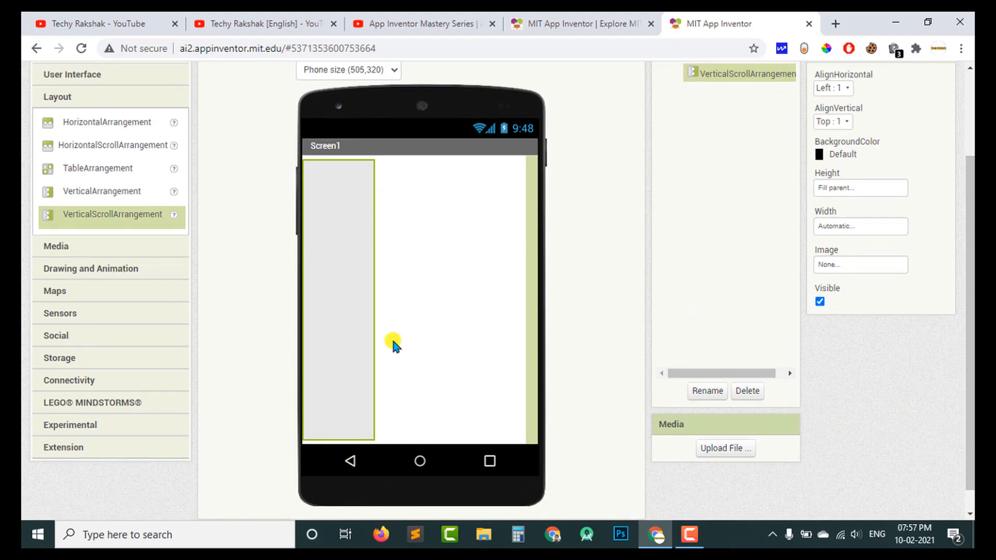
pyautogui.click(865, 227)
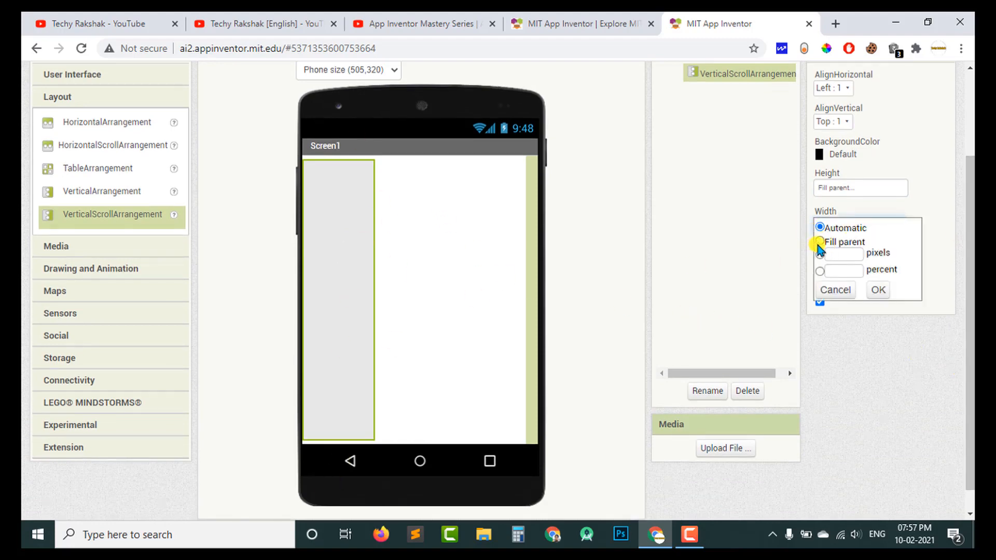
pyautogui.click(819, 242)
pyautogui.click(878, 290)
# Add a button, an image, a second button, a second image and a label in sequence inside the VerticalScrollArrangement.
pyautogui.scroll(1, 410, 249)
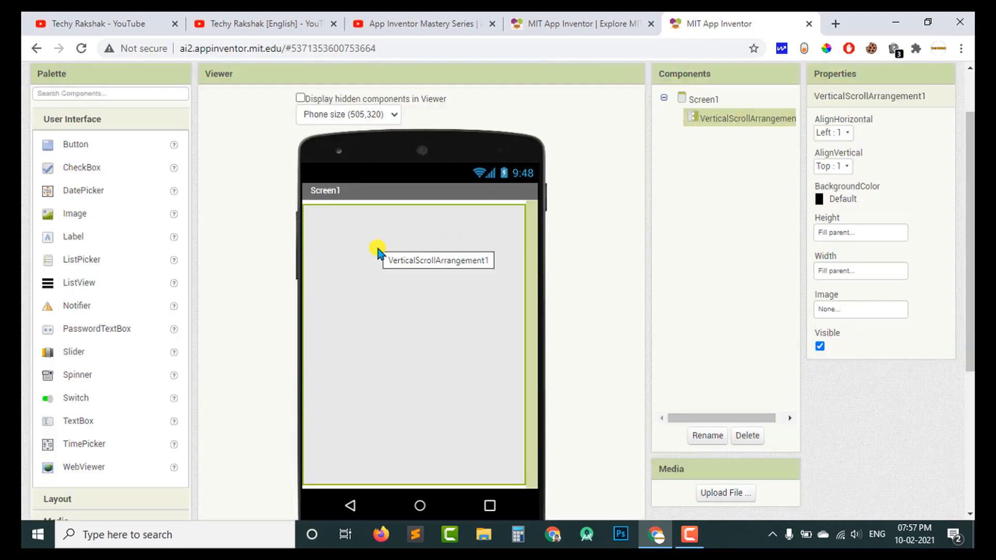
pyautogui.moveTo(65, 144); pyautogui.dragTo(416, 264)
pyautogui.moveTo(107, 213); pyautogui.dragTo(377, 280)
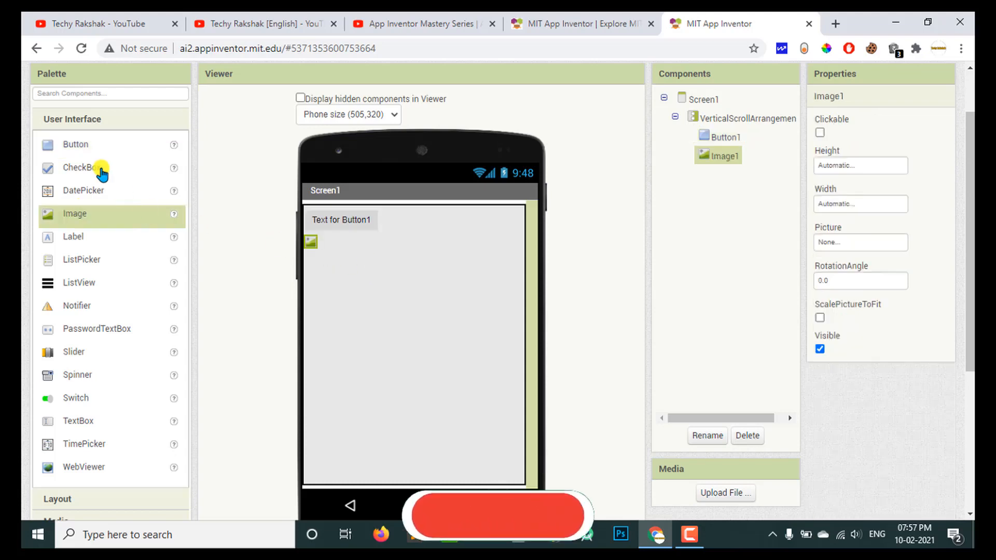
pyautogui.moveTo(72, 145); pyautogui.dragTo(382, 294)
pyautogui.click(113, 221)
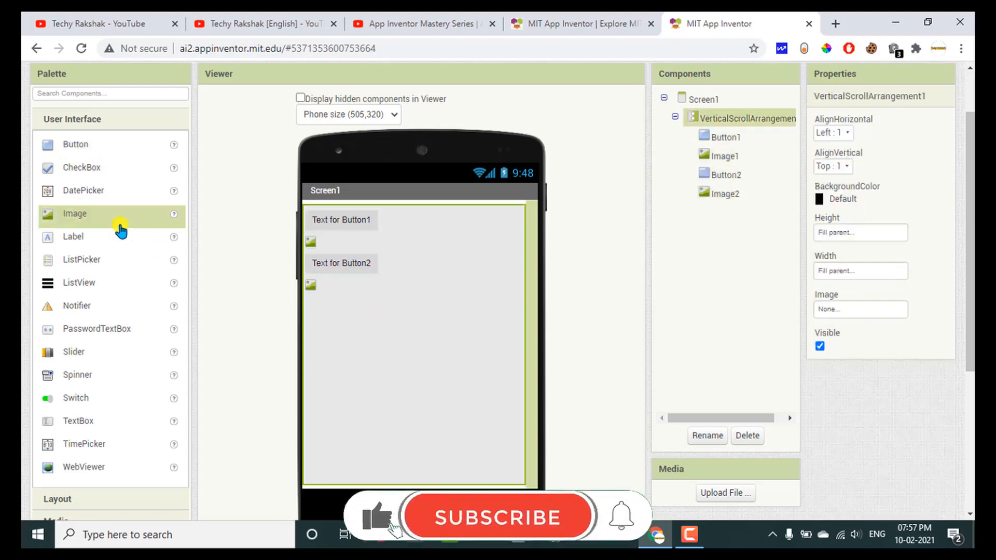
pyautogui.moveTo(103, 239); pyautogui.dragTo(454, 365)
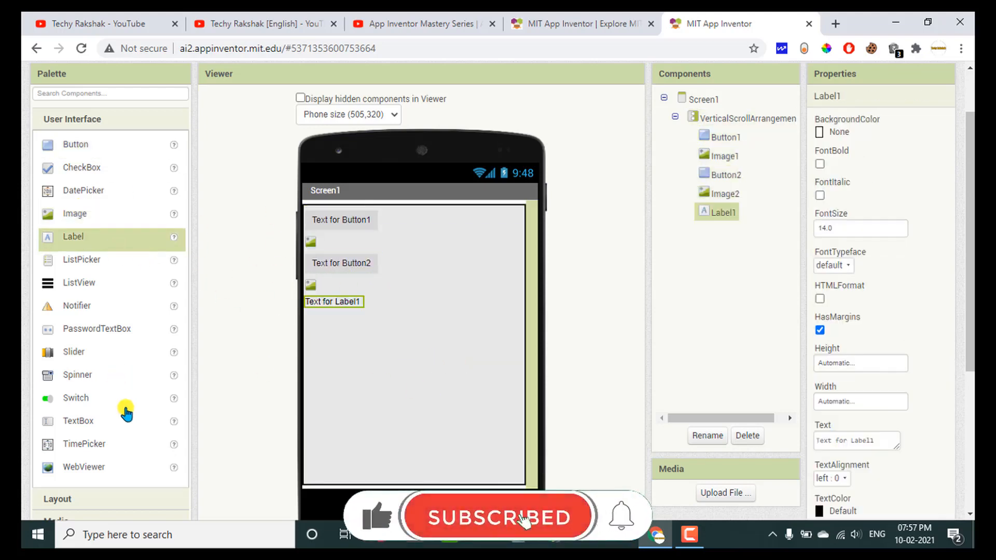
# Extend the VerticalScrollArrangement below Label1 with a button, image, label, button, image, label and checkbox in that order.
pyautogui.moveTo(80, 161); pyautogui.dragTo(334, 360)
pyautogui.moveTo(46, 214); pyautogui.dragTo(366, 358)
pyautogui.moveTo(46, 248); pyautogui.dragTo(404, 441)
pyautogui.moveTo(67, 220); pyautogui.dragTo(382, 451)
pyautogui.moveTo(75, 237); pyautogui.dragTo(470, 435)
pyautogui.moveTo(81, 167); pyautogui.dragTo(436, 436)
pyautogui.moveTo(70, 145); pyautogui.dragTo(368, 375)
pyautogui.moveTo(118, 122); pyautogui.dragTo(377, 414)
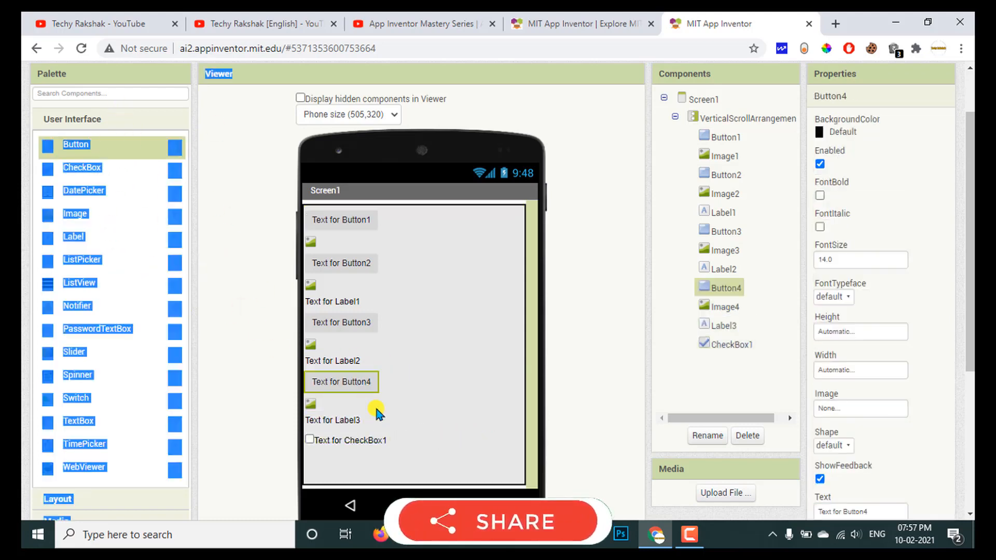
# Add four more buttons around Button4, between Label2 and Image4, in the VerticalScrollArrangement.
pyautogui.click(241, 251)
pyautogui.moveTo(73, 150); pyautogui.dragTo(323, 388)
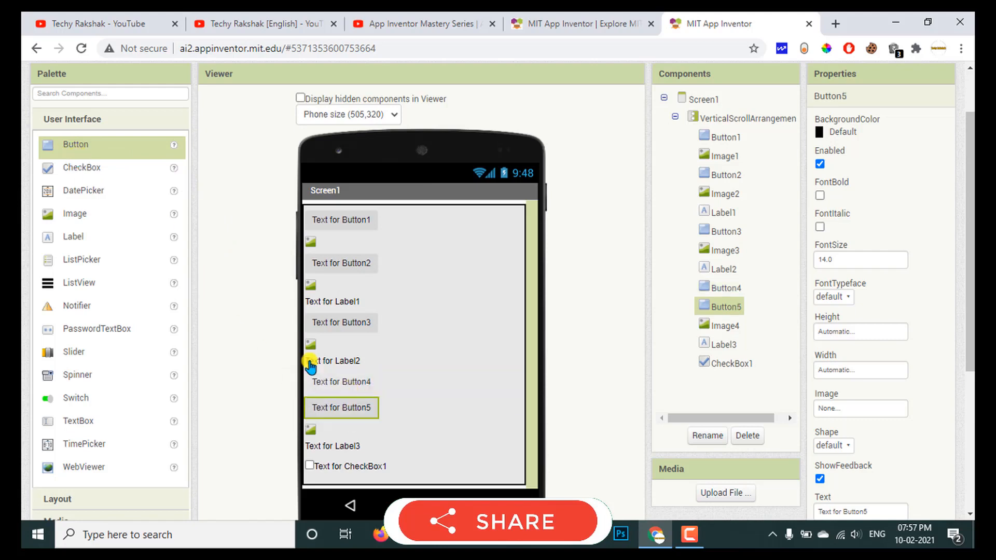
pyautogui.moveTo(78, 151); pyautogui.dragTo(399, 420)
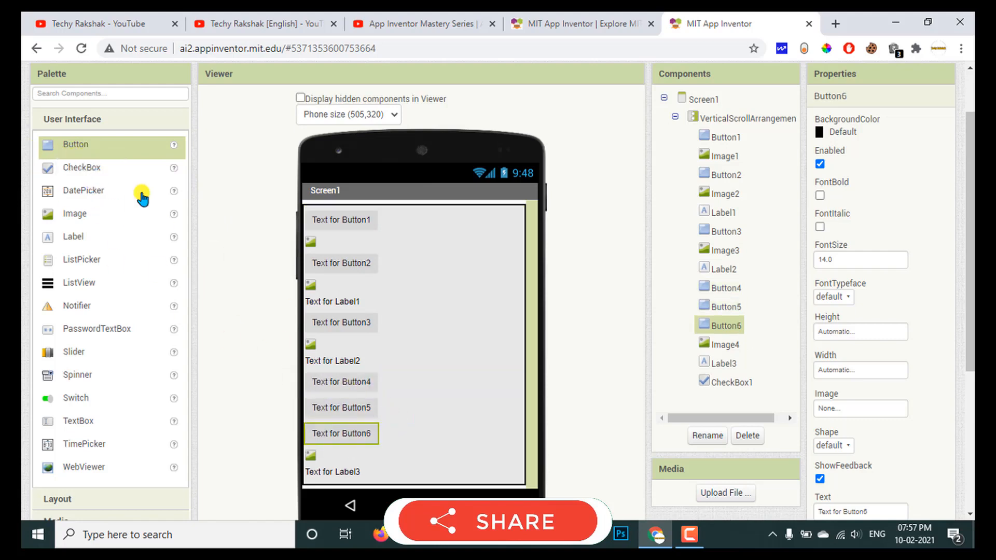
pyautogui.moveTo(135, 148); pyautogui.dragTo(388, 400)
pyautogui.moveTo(83, 144); pyautogui.dragTo(383, 373)
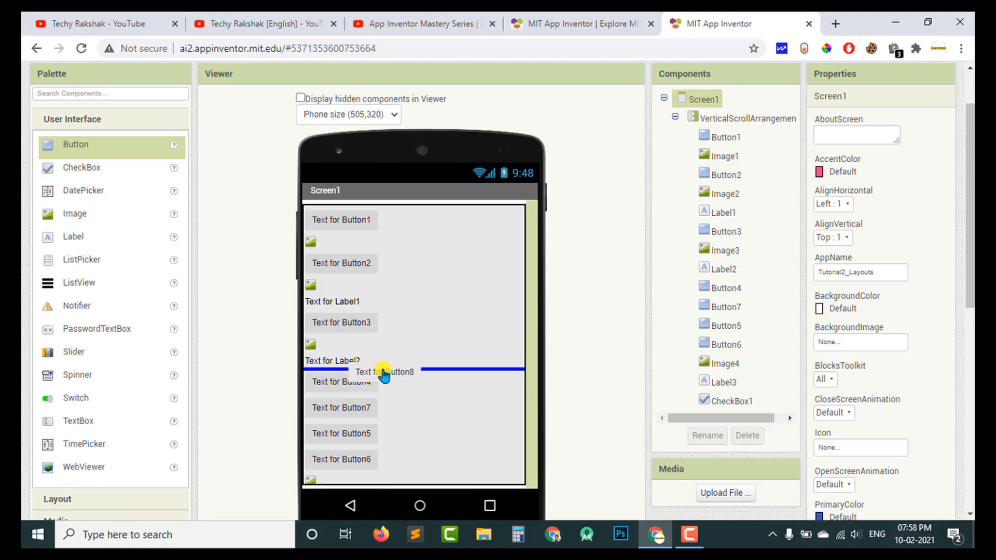
pyautogui.moveTo(383, 373); pyautogui.dragTo(383, 374)
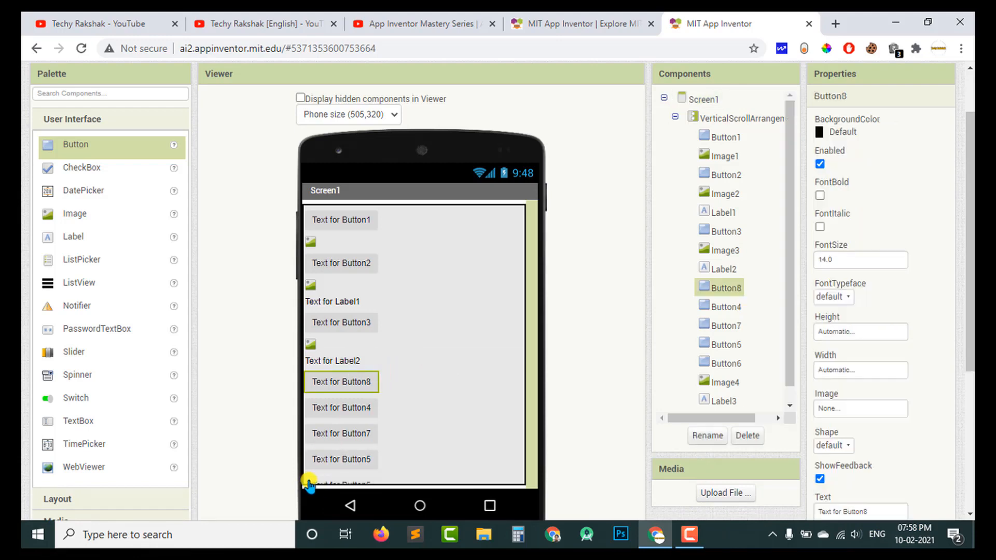
# Inspect the VerticalScrollArrangement and the last entries of its component list, selecting Image4 and Label3.
pyautogui.scroll(-1, 787, 318)
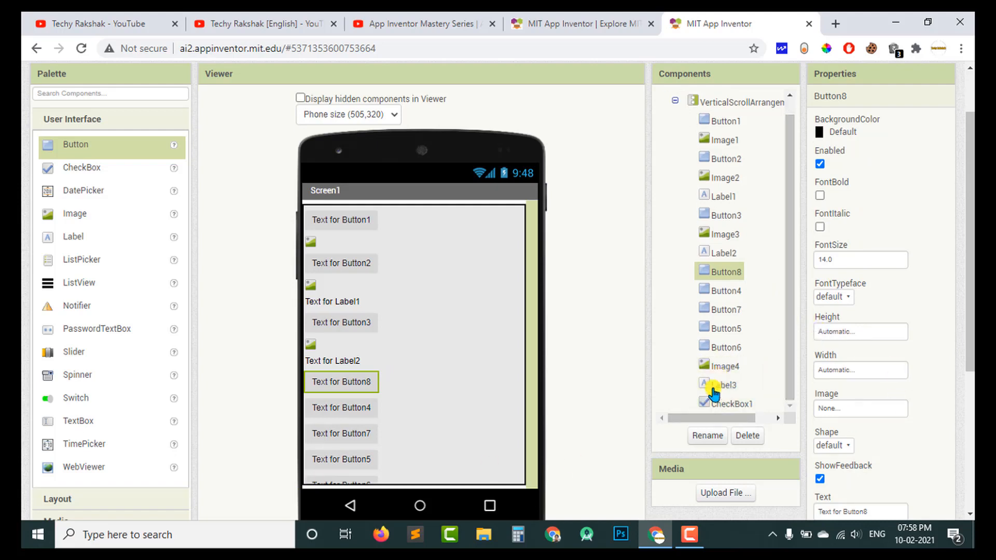
pyautogui.click(451, 367)
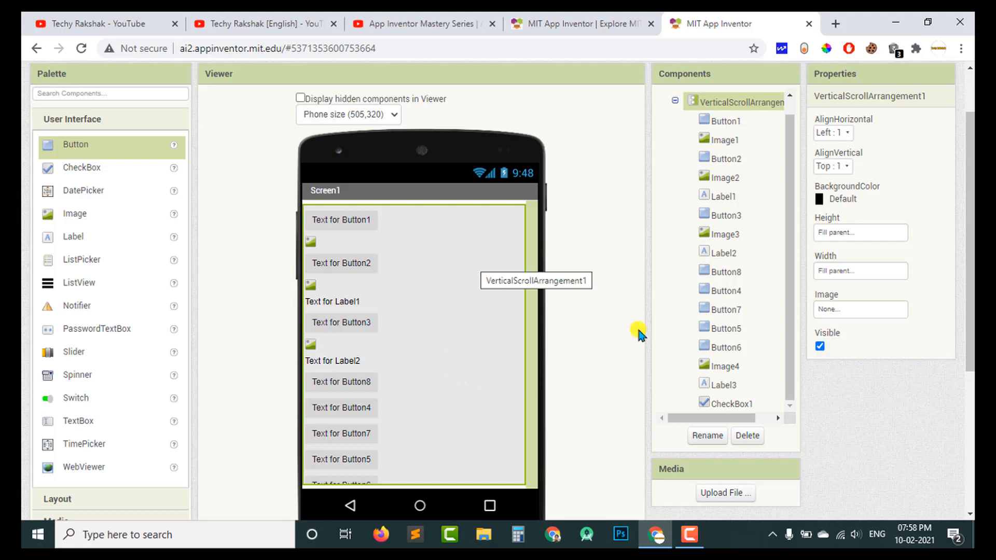
pyautogui.moveTo(738, 418); pyautogui.dragTo(772, 418)
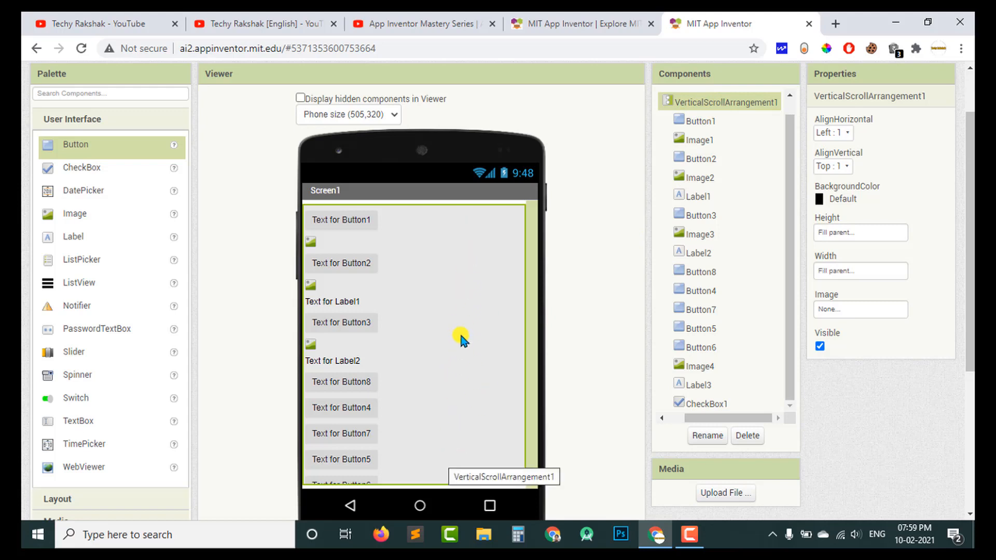
pyautogui.click(701, 366)
pyautogui.click(700, 387)
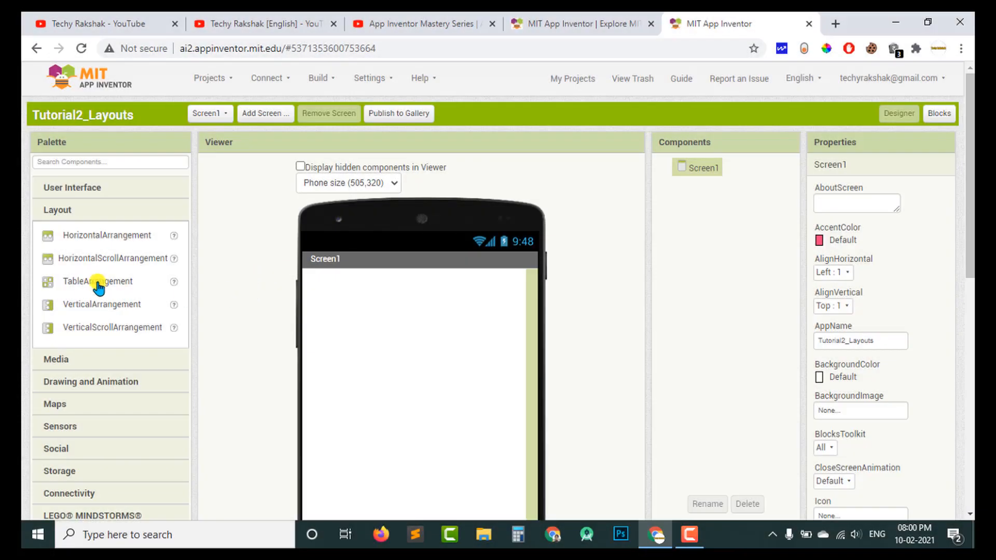
# Add a TableArrangement to the empty Screen1 and place two buttons side by side in its first row.
pyautogui.moveTo(101, 285); pyautogui.dragTo(246, 275)
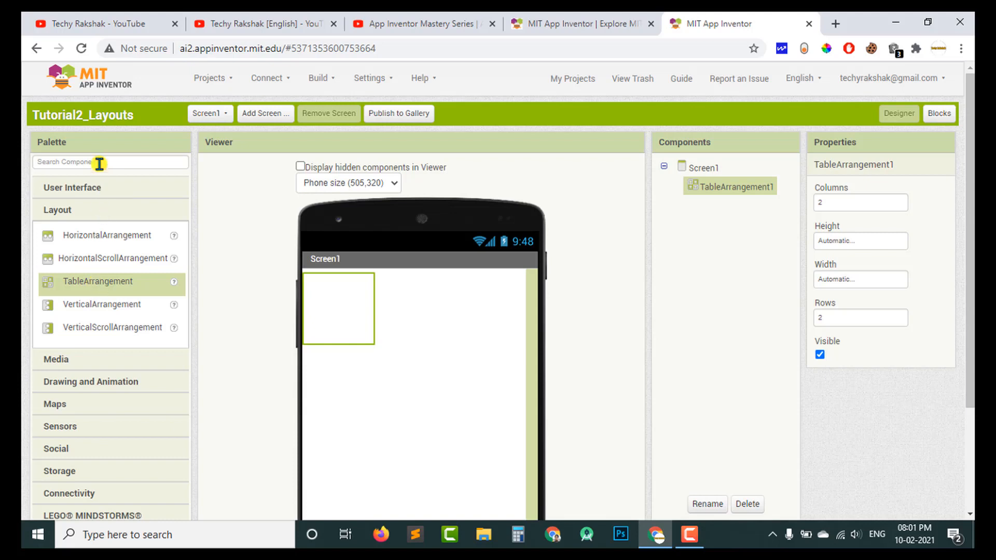
pyautogui.click(88, 188)
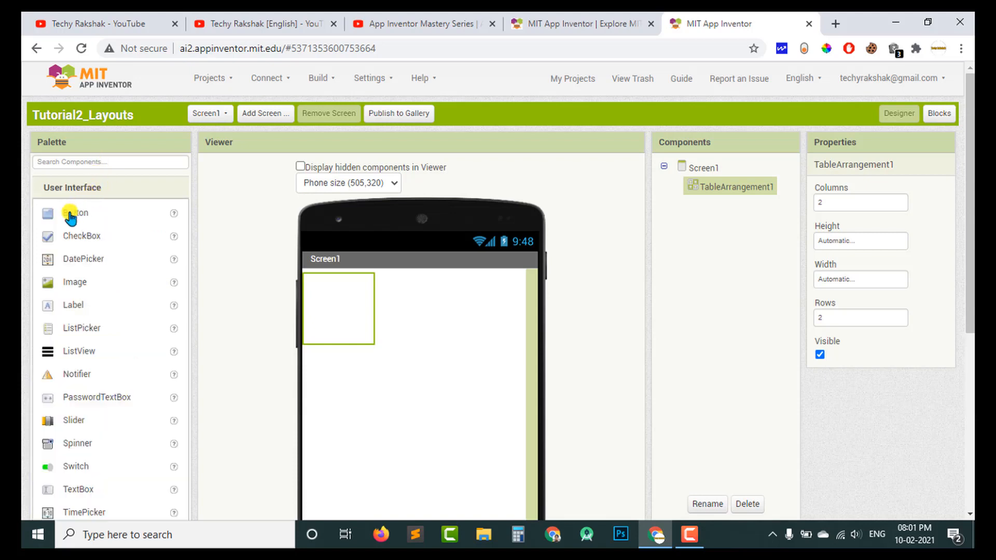
pyautogui.moveTo(71, 218); pyautogui.dragTo(321, 293)
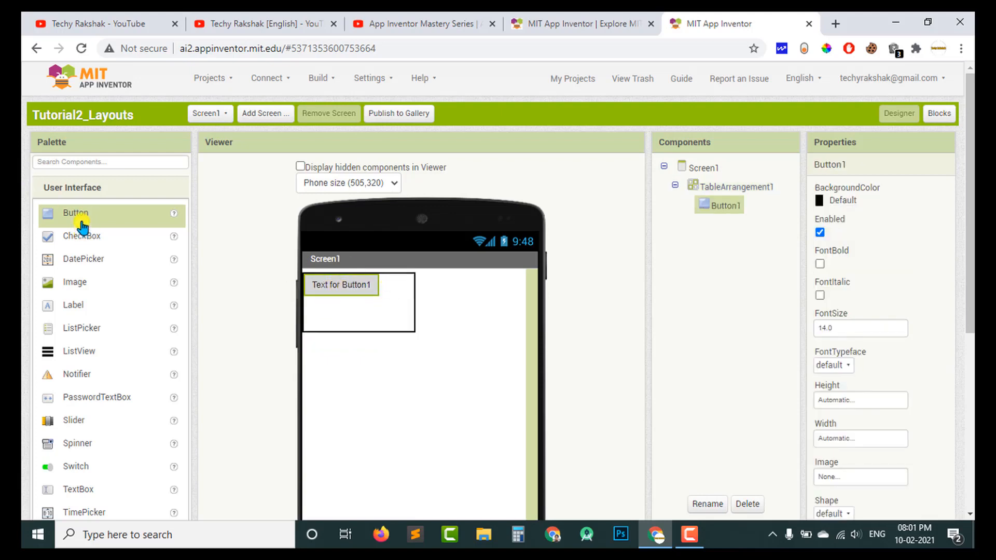
pyautogui.moveTo(73, 222); pyautogui.dragTo(414, 296)
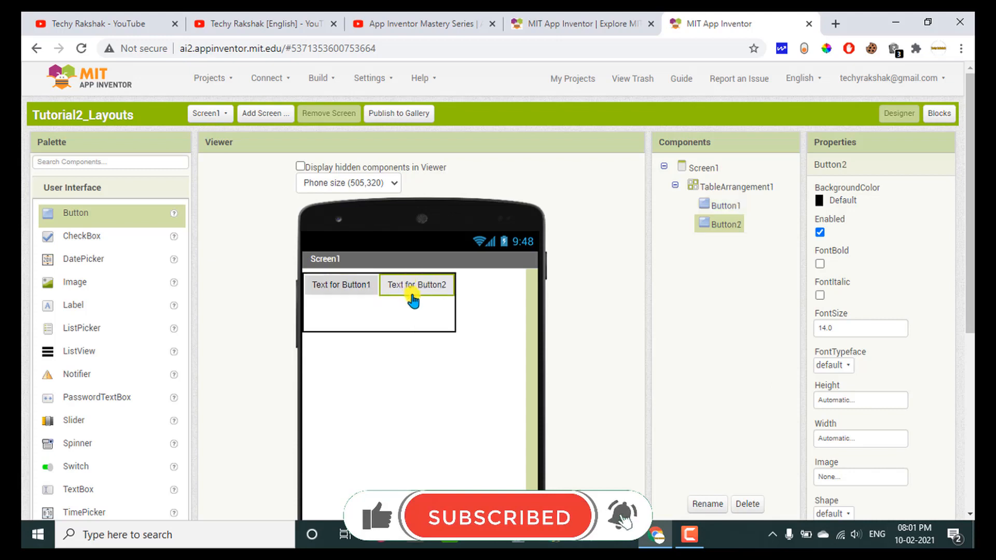
# Set the TableArrangement's number of columns to 3.
pyautogui.click(709, 192)
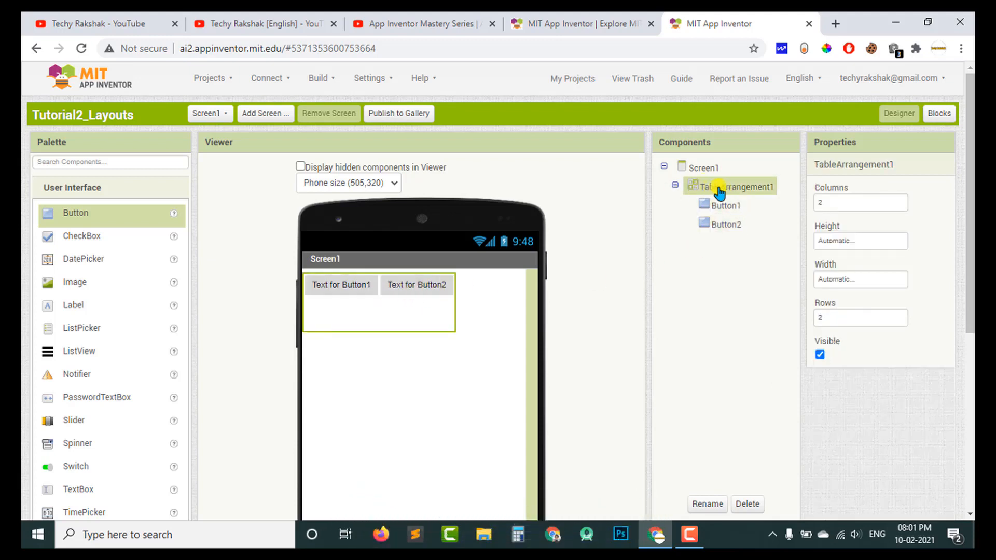
pyautogui.click(823, 203)
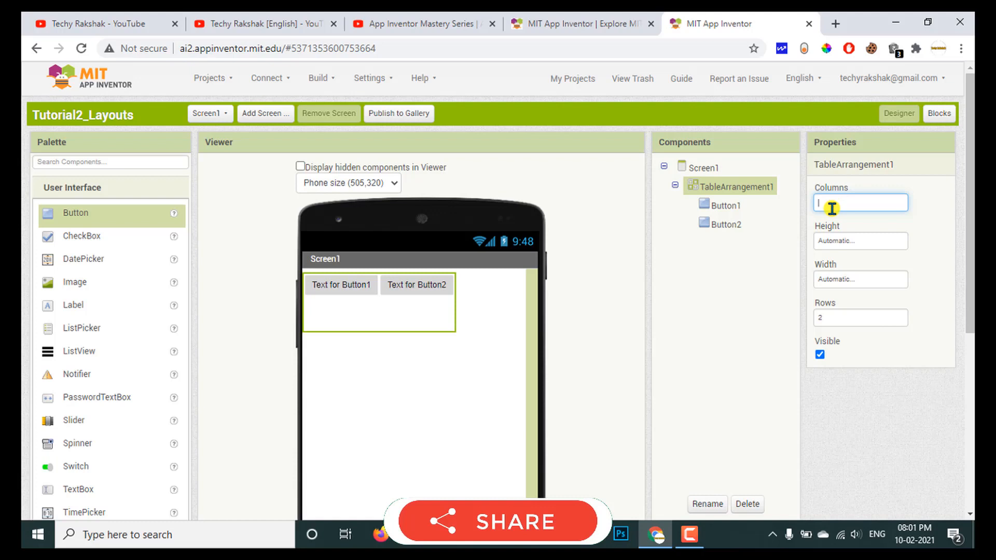
pyautogui.write('3')
pyautogui.press('Return')
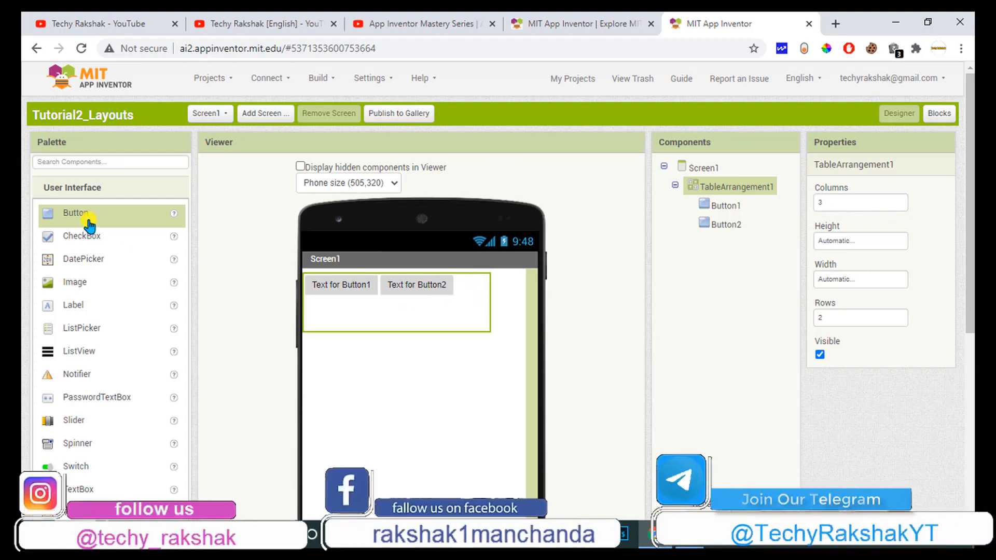
# Fill the first row's third cell and all three cells of the second row with buttons.
pyautogui.moveTo(89, 222); pyautogui.dragTo(470, 273)
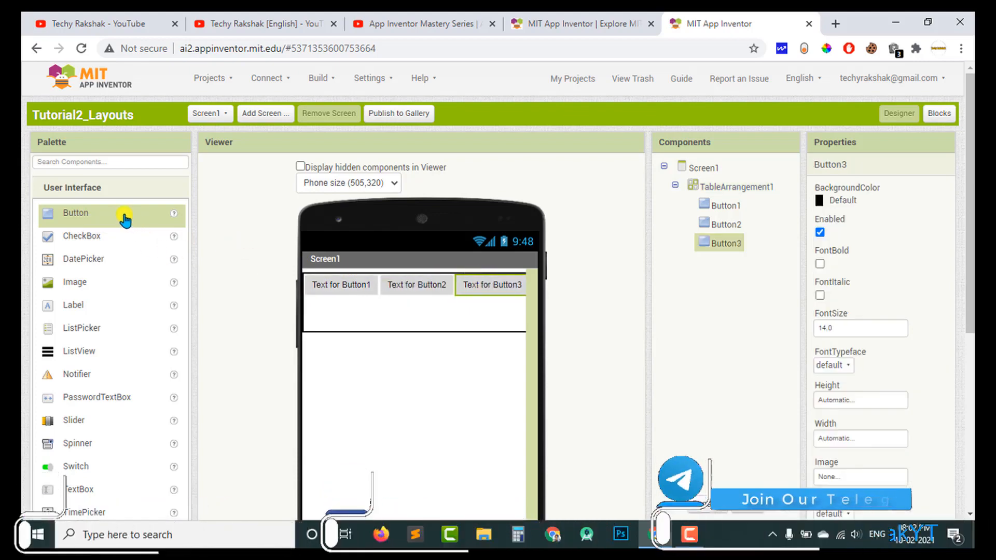
pyautogui.moveTo(125, 216); pyautogui.dragTo(410, 307)
pyautogui.moveTo(129, 215); pyautogui.dragTo(492, 310)
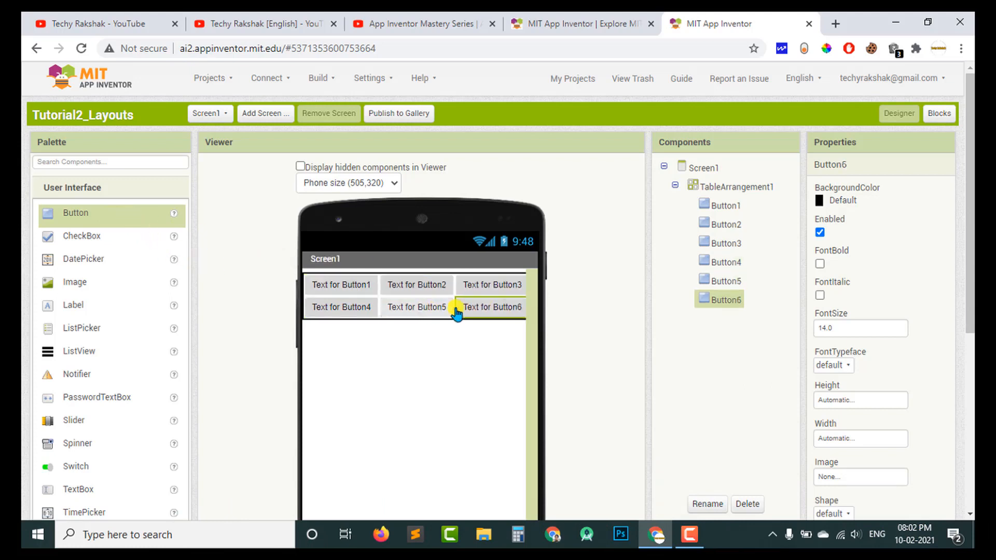
# Examine the table's grid by selecting its six buttons column by column.
pyautogui.click(361, 293)
pyautogui.click(367, 370)
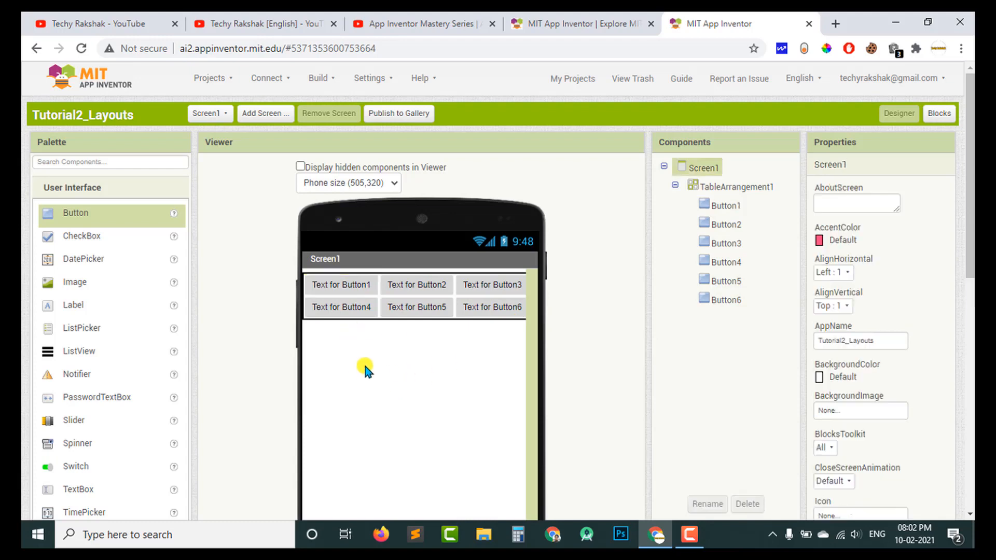
pyautogui.click(356, 309)
pyautogui.click(436, 289)
pyautogui.click(429, 306)
pyautogui.click(492, 285)
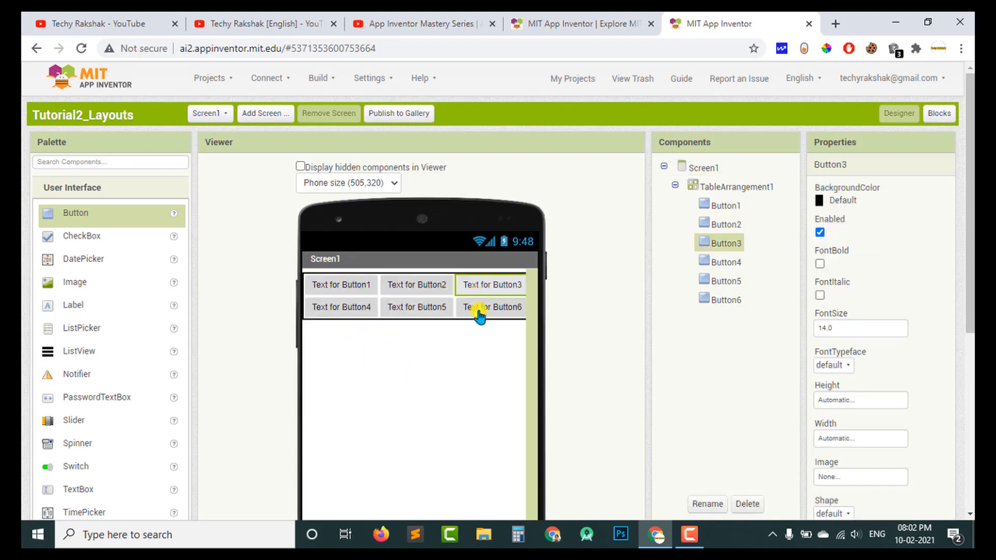
pyautogui.click(480, 311)
# Set the TableArrangement's number of rows to 5 and place another button in the first cell of the last row.
pyautogui.click(742, 187)
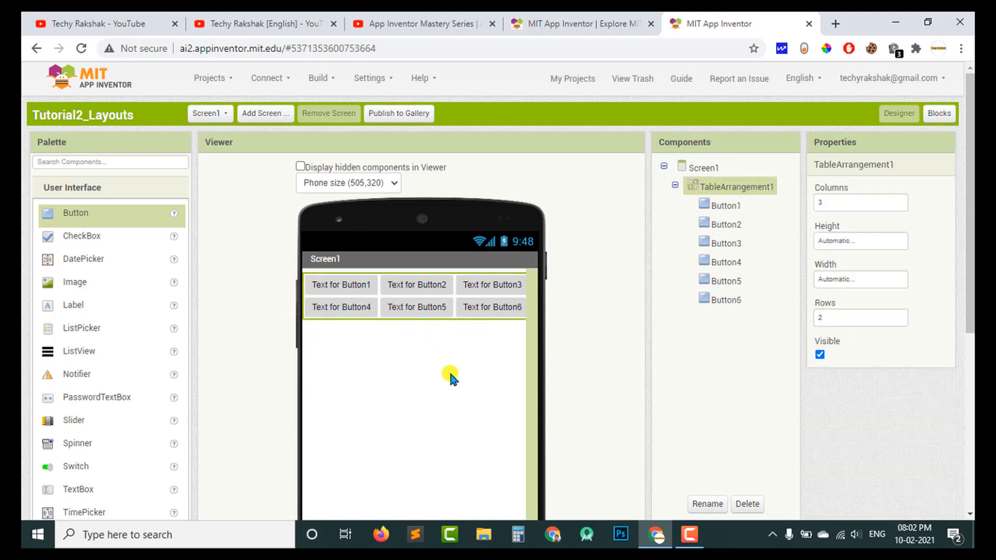
pyautogui.doubleClick(849, 316)
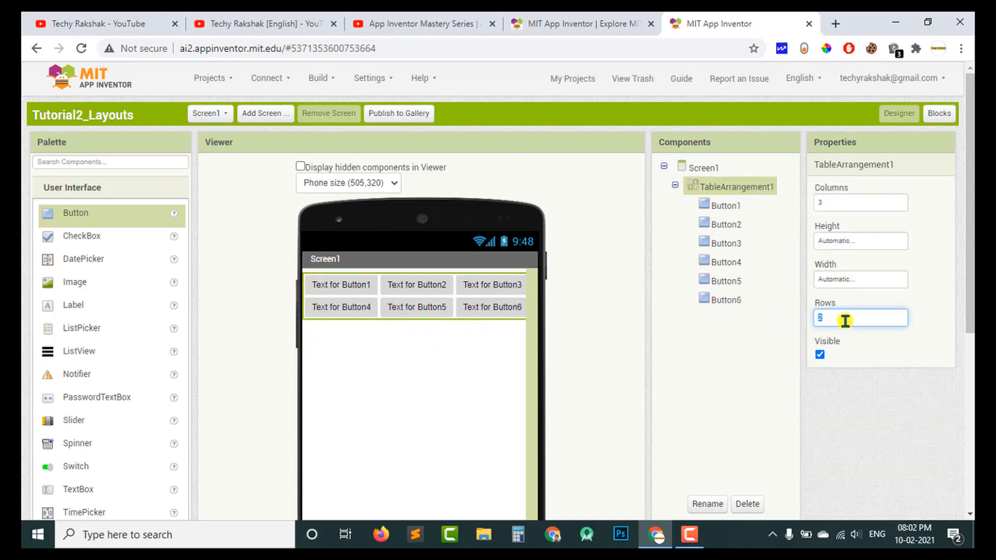
pyautogui.write('5')
pyautogui.click(809, 355)
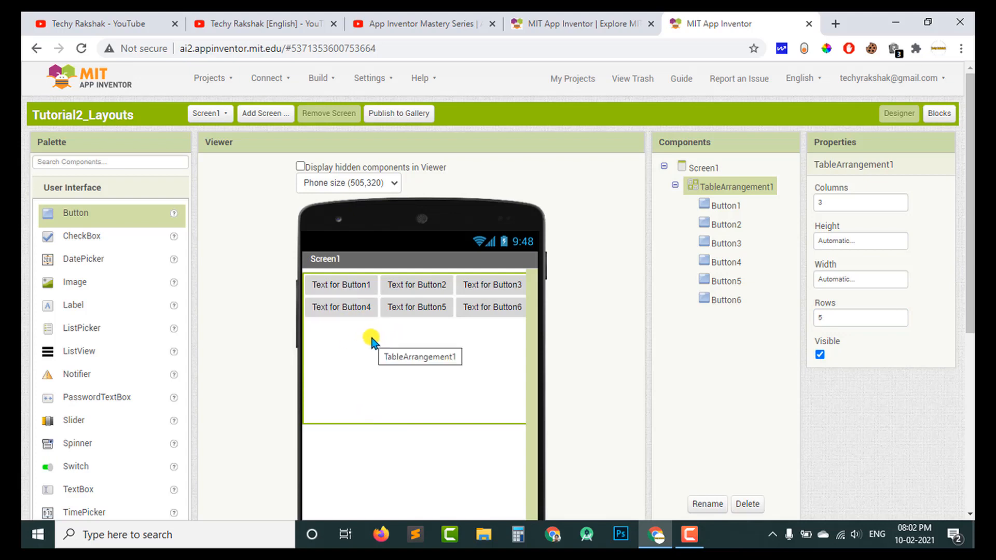
pyautogui.moveTo(140, 223); pyautogui.dragTo(345, 415)
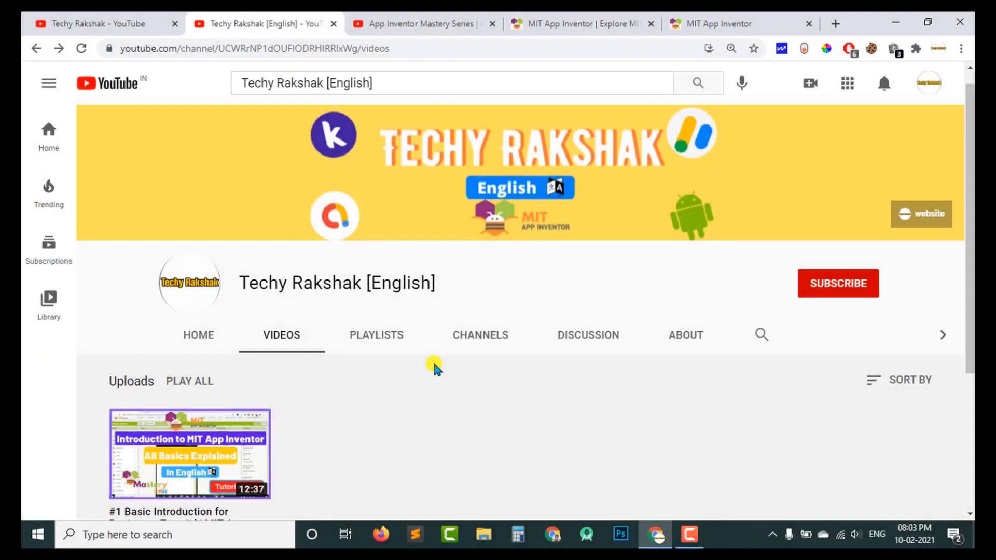